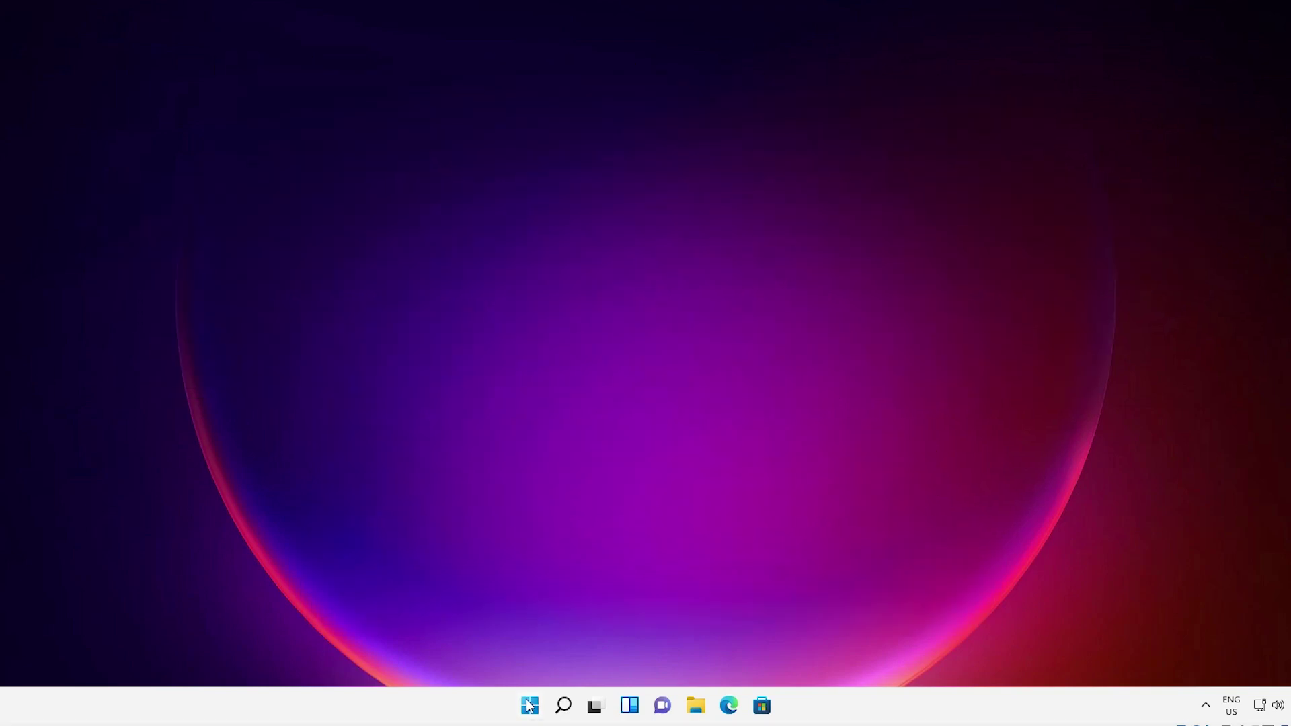
- Search 'co' from Start and open Control Panel
left_click(529, 705)
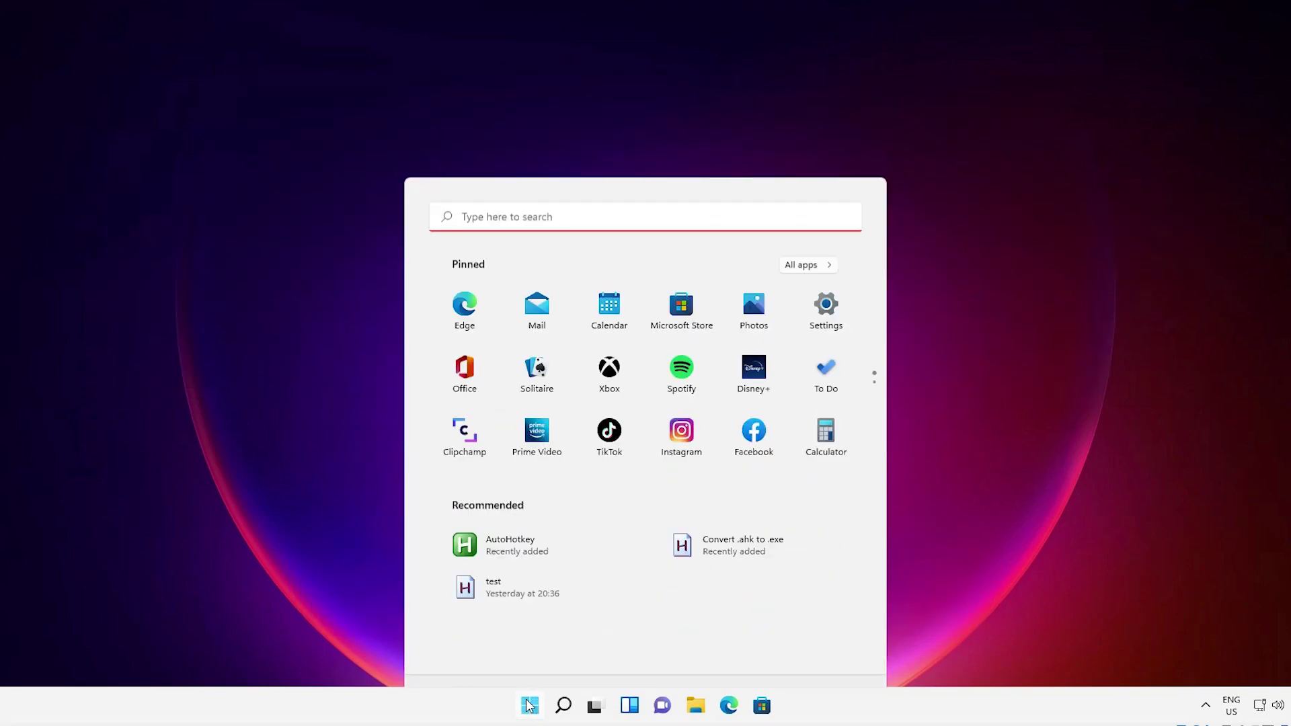
type("co")
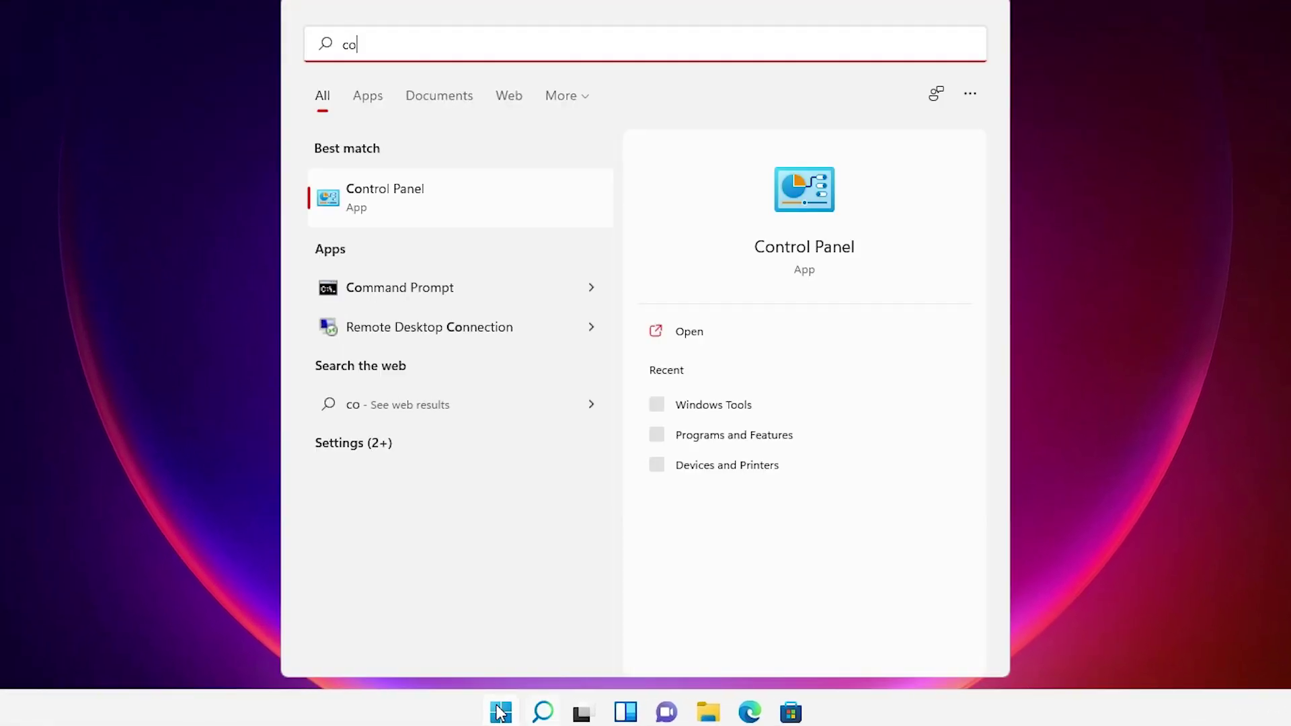
left_click(490, 209)
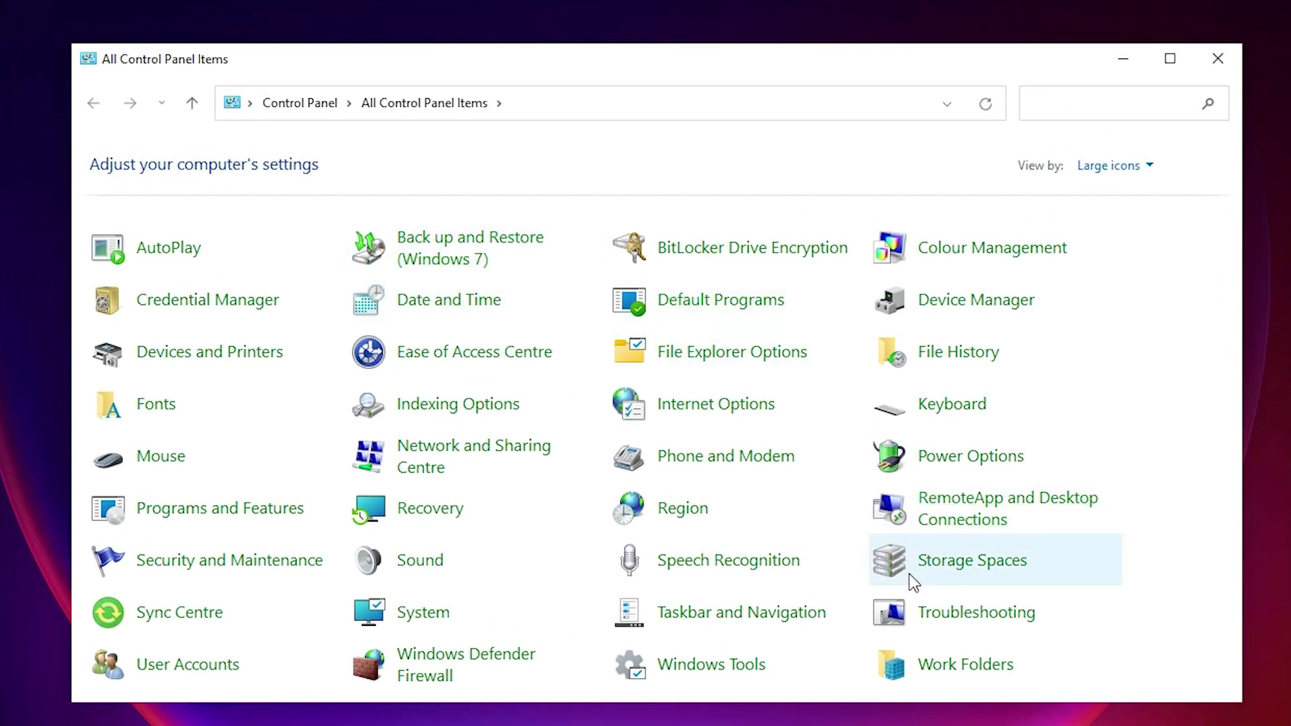
- Launch Computer Management from Windows Tools and list Local Users and Groups > Users
left_click(745, 667)
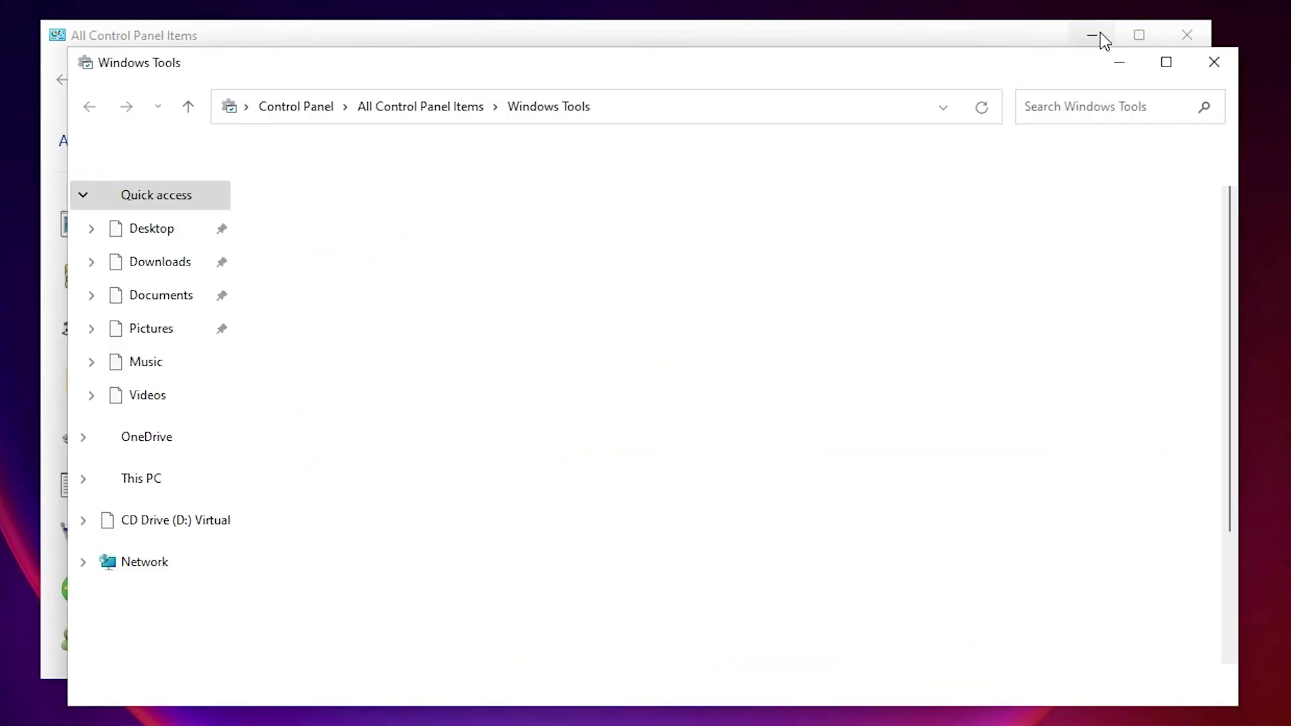
left_click(1100, 34)
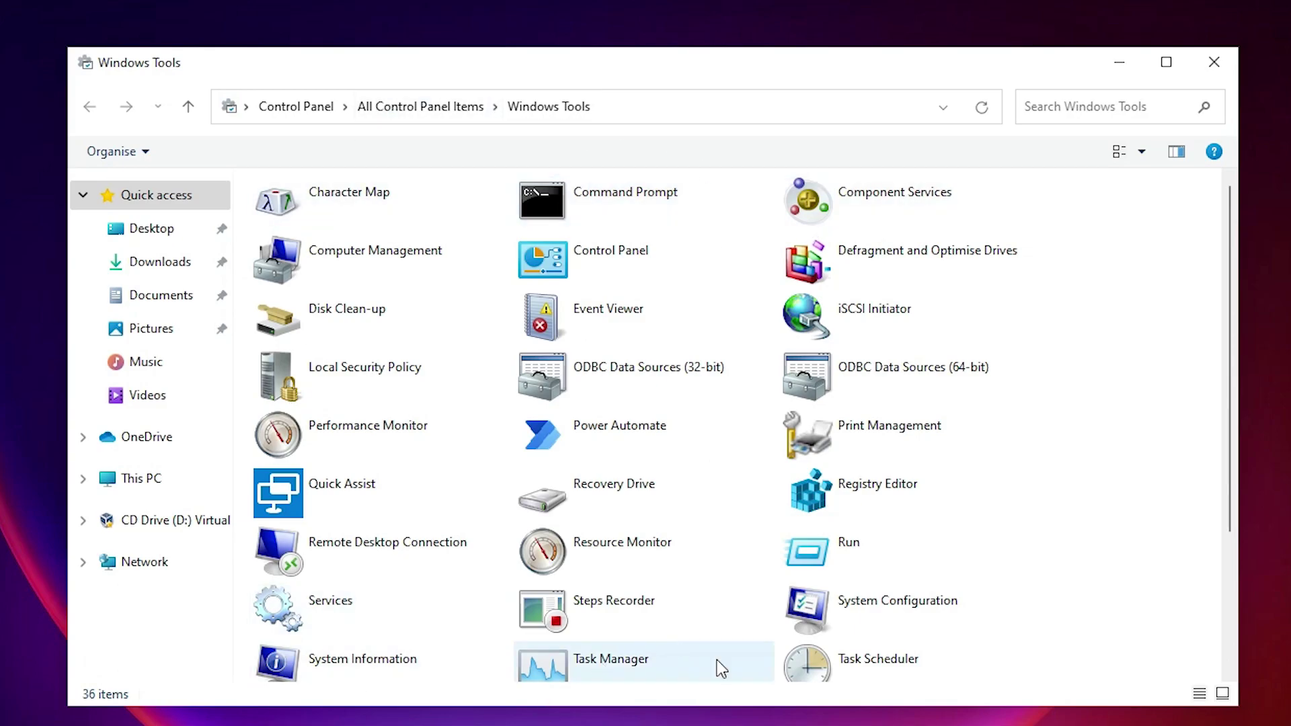
left_click(364, 248)
right_click(364, 249)
left_click(403, 263)
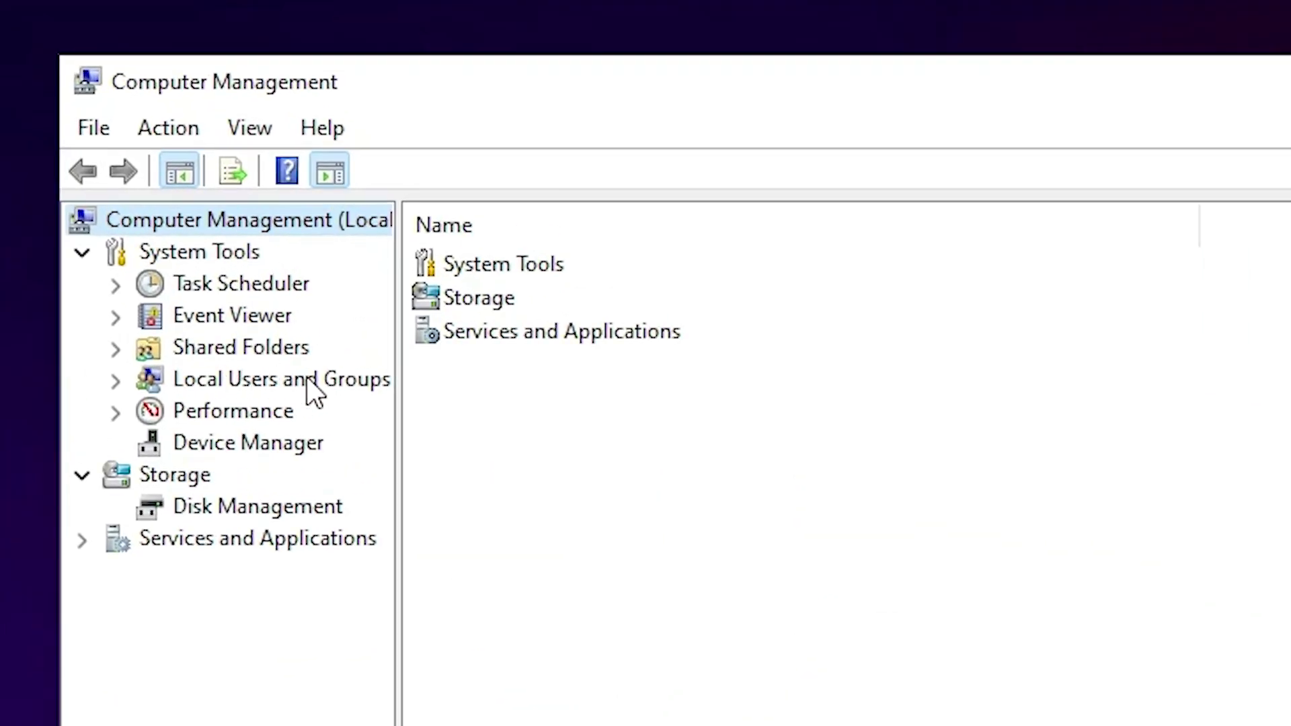
left_click(120, 381)
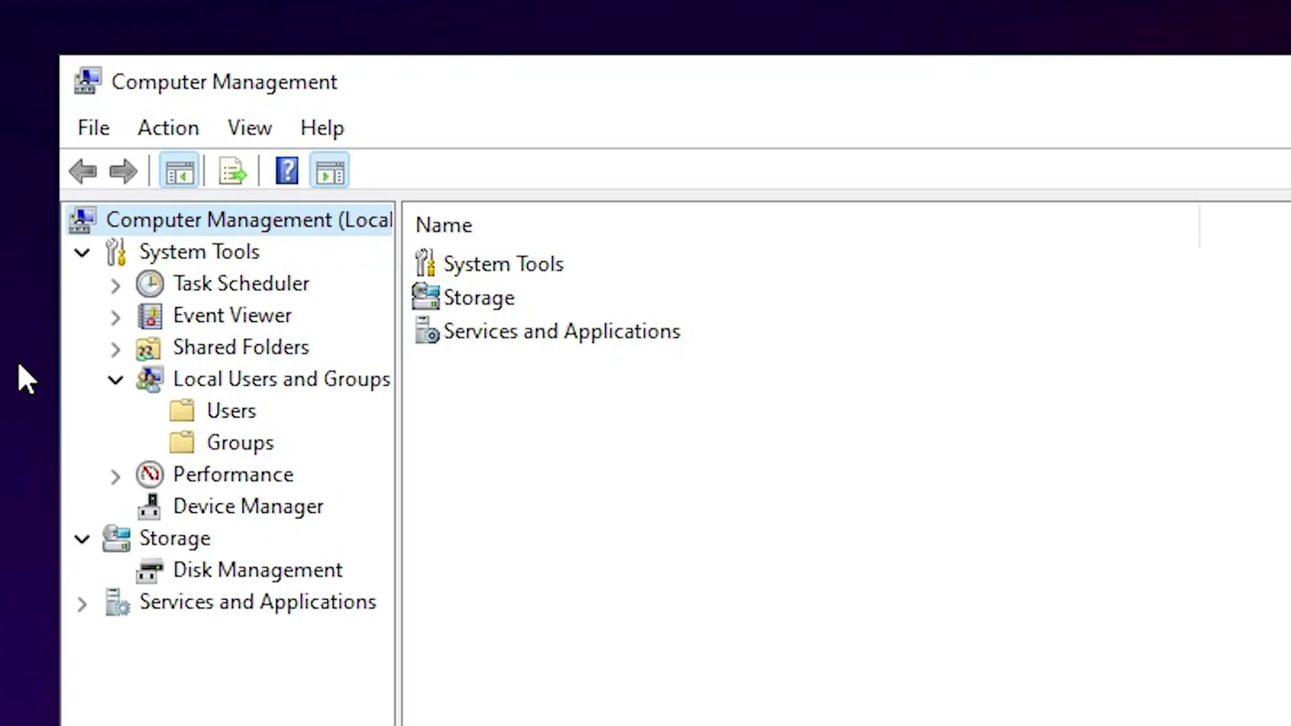
left_click(211, 410)
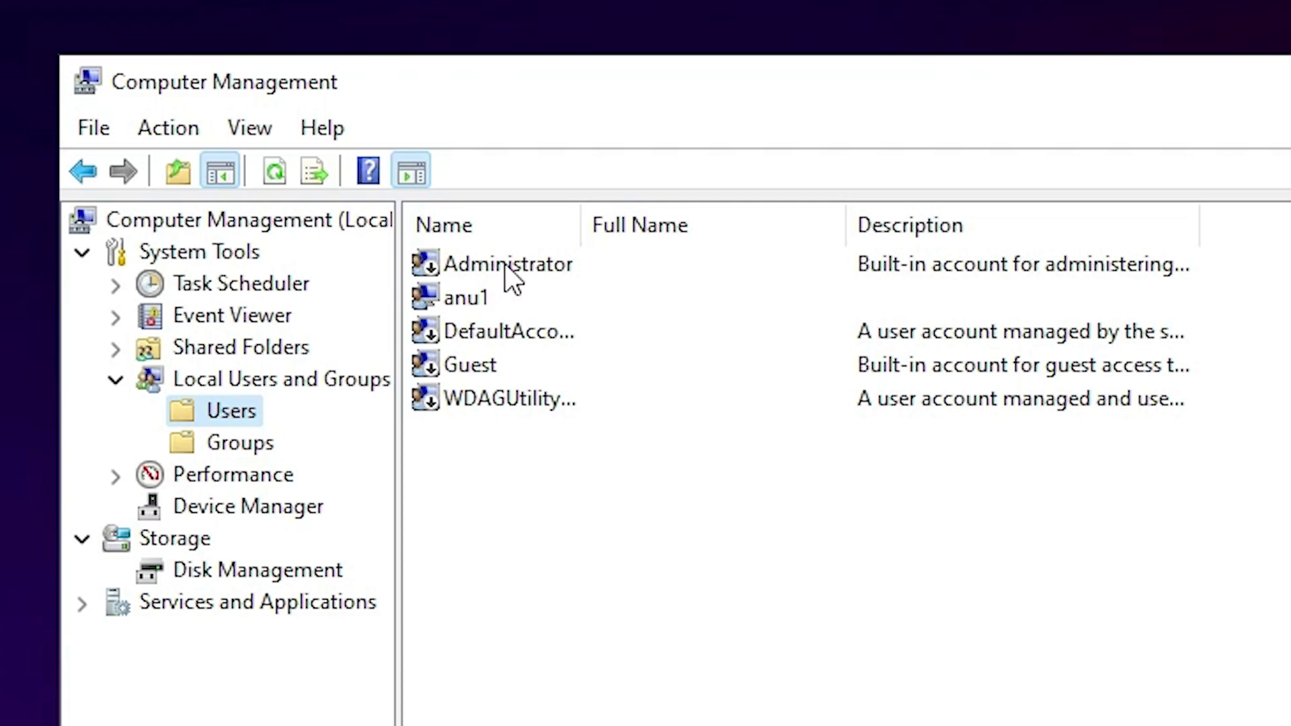
- Uncheck 'Account is disabled' in the Administrator account's properties and apply it
right_click(505, 264)
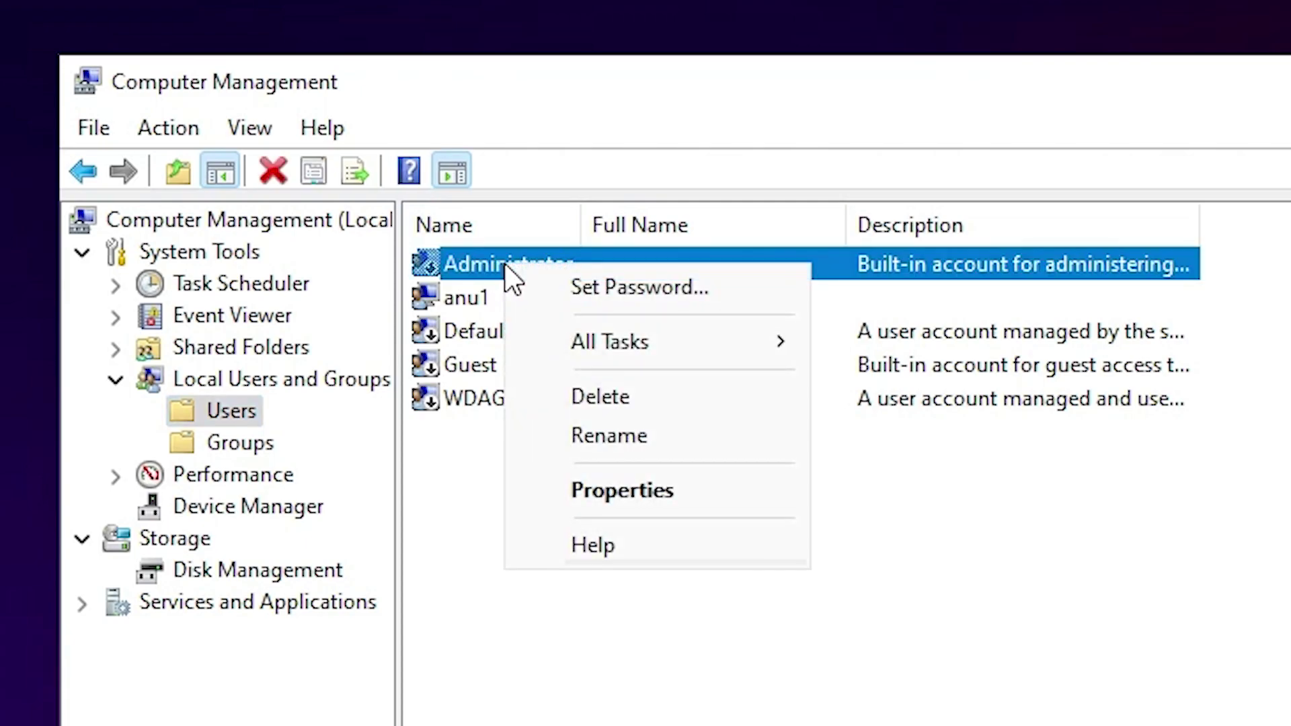
left_click(663, 503)
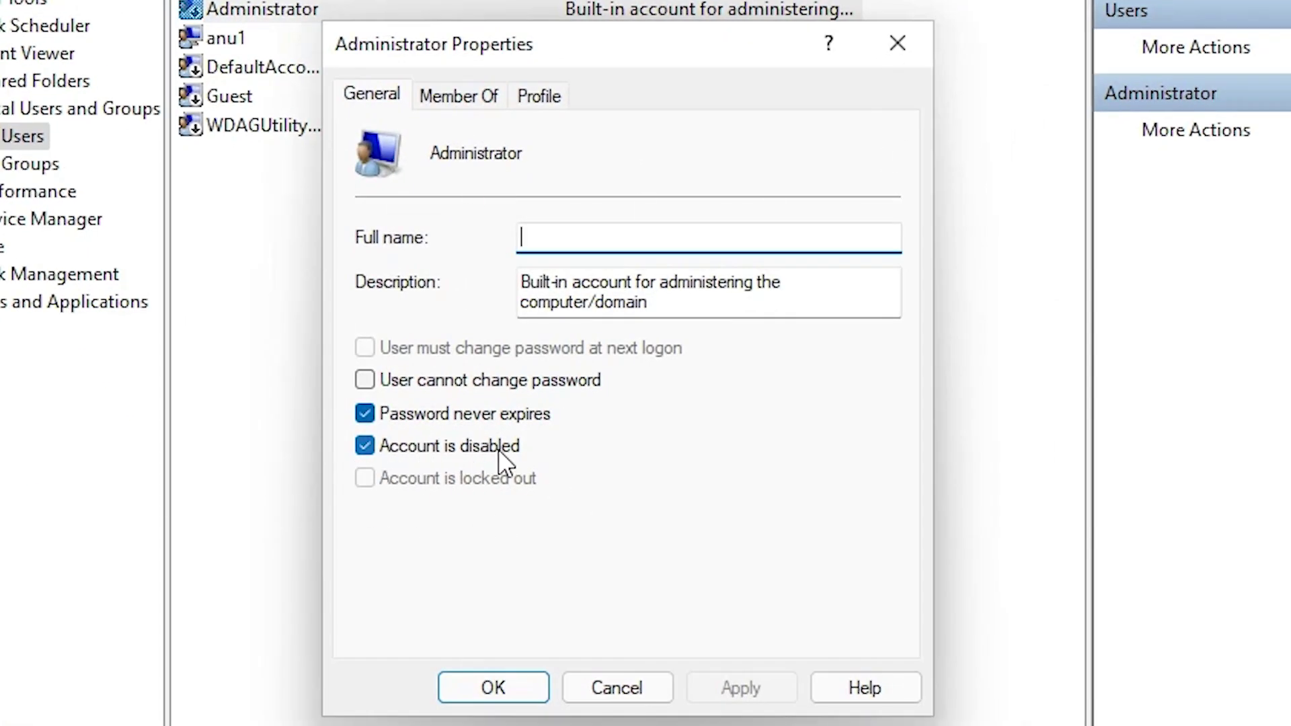
left_click(377, 449)
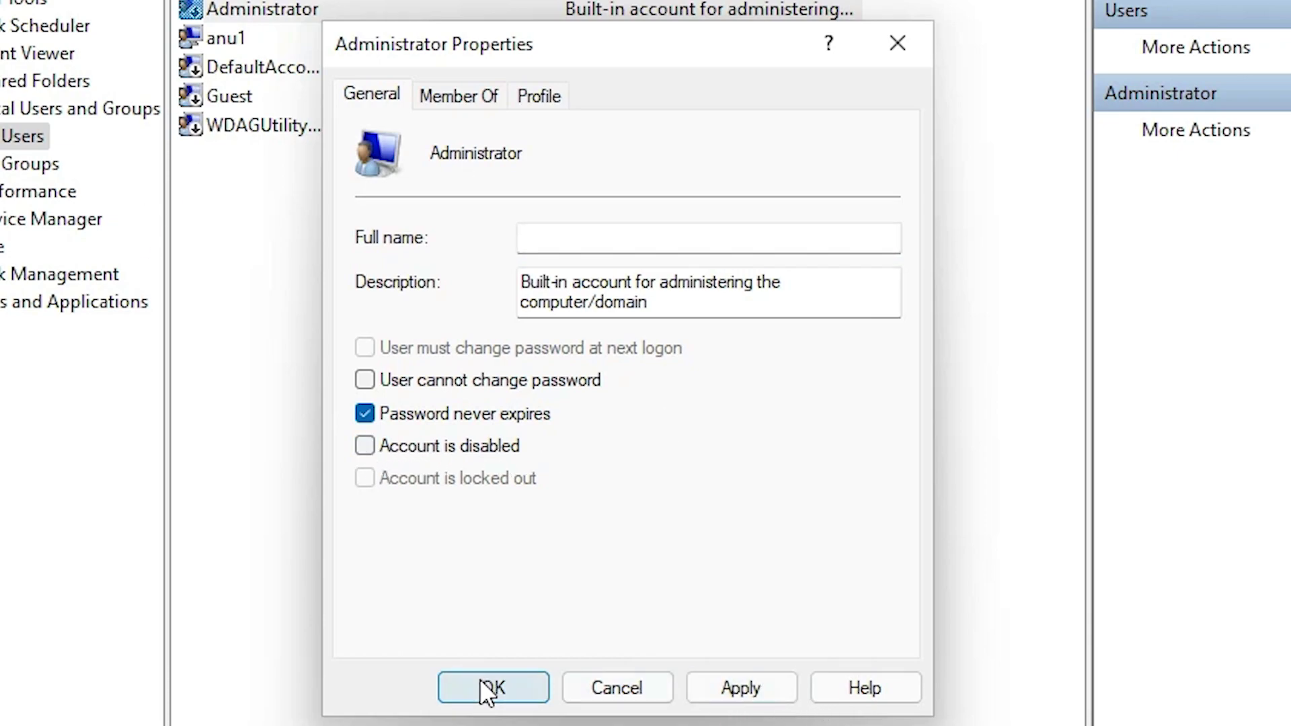
left_click(744, 692)
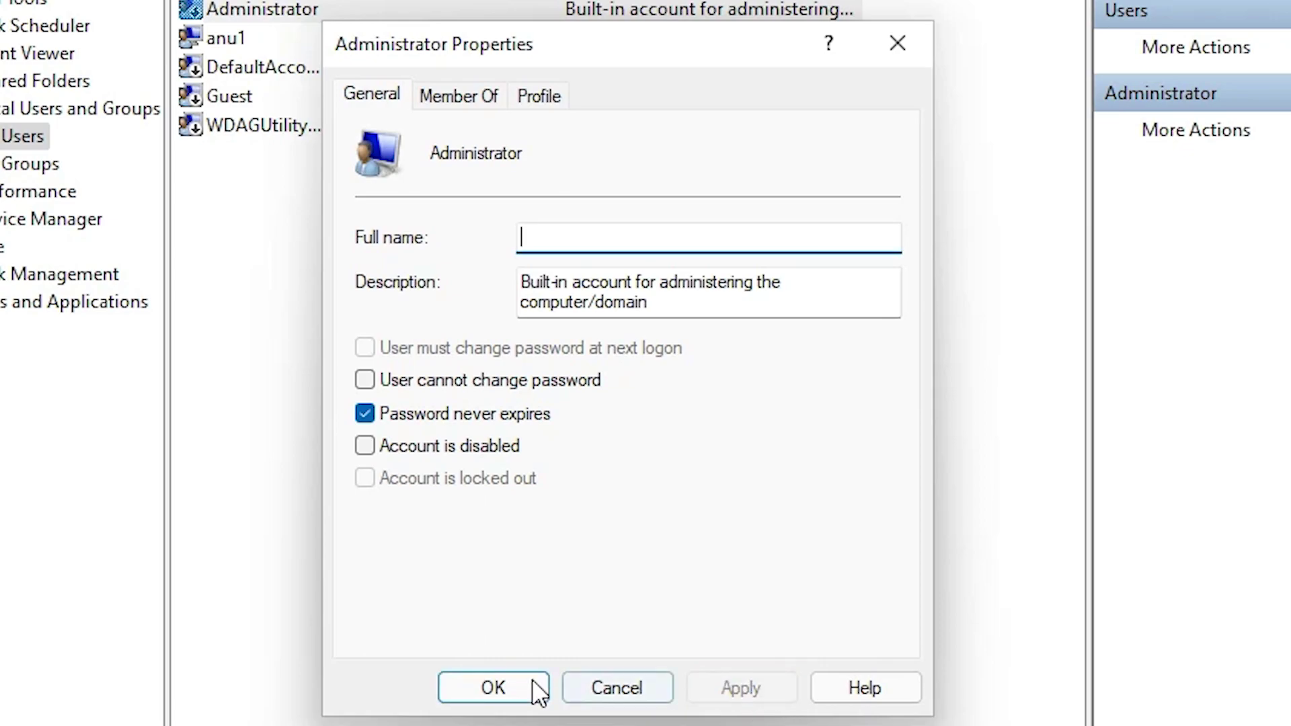
left_click(522, 686)
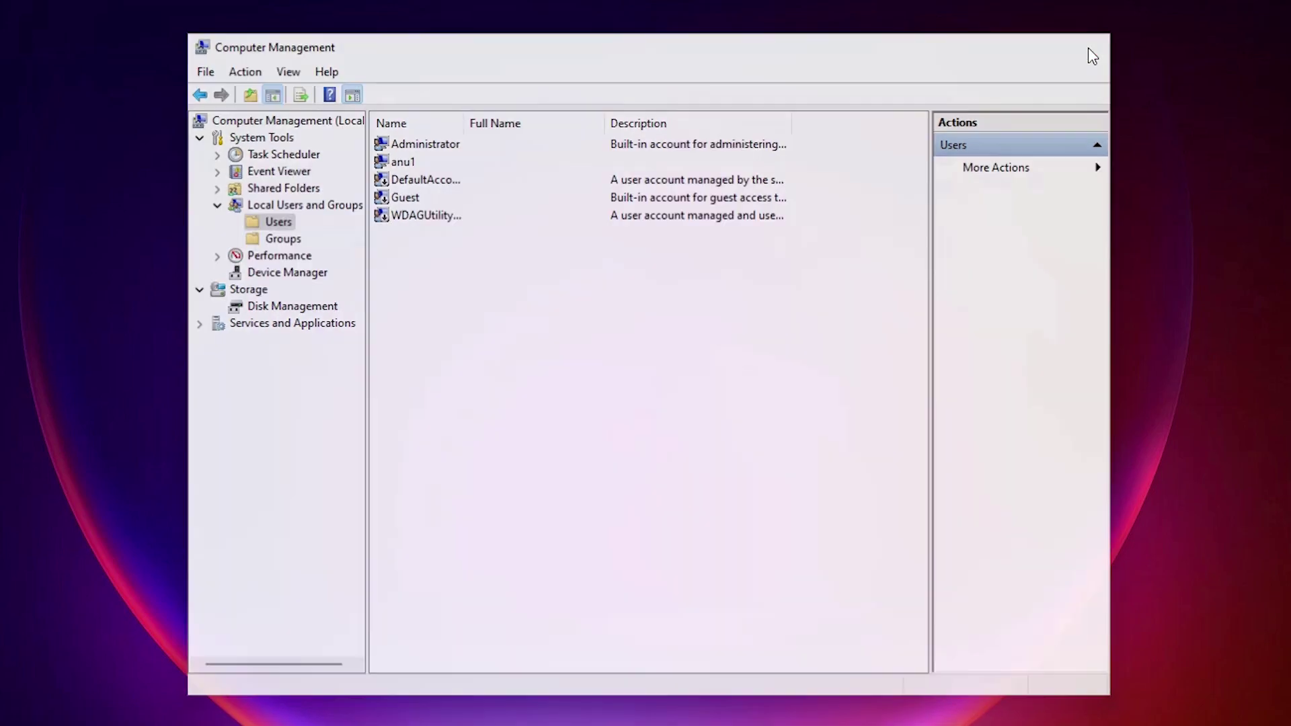
- Close Computer Management and sign out of the current account to the lock screen
left_click(1090, 48)
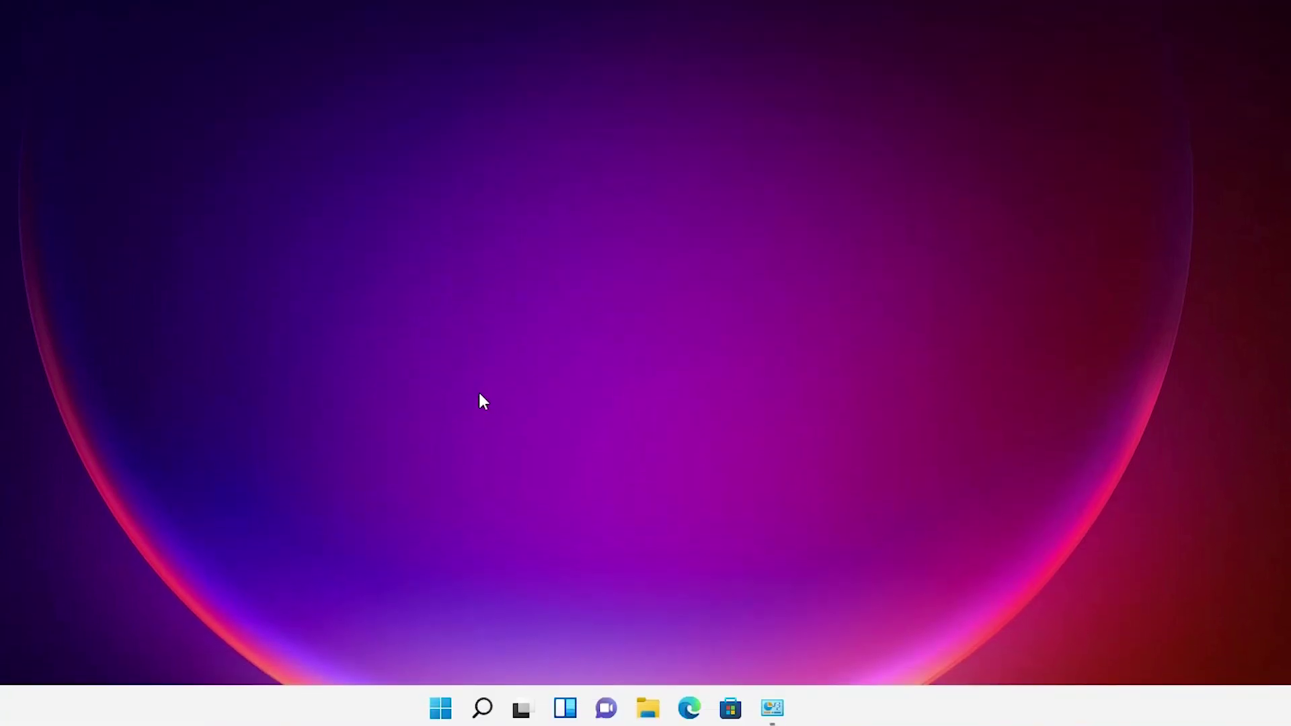
left_click(438, 705)
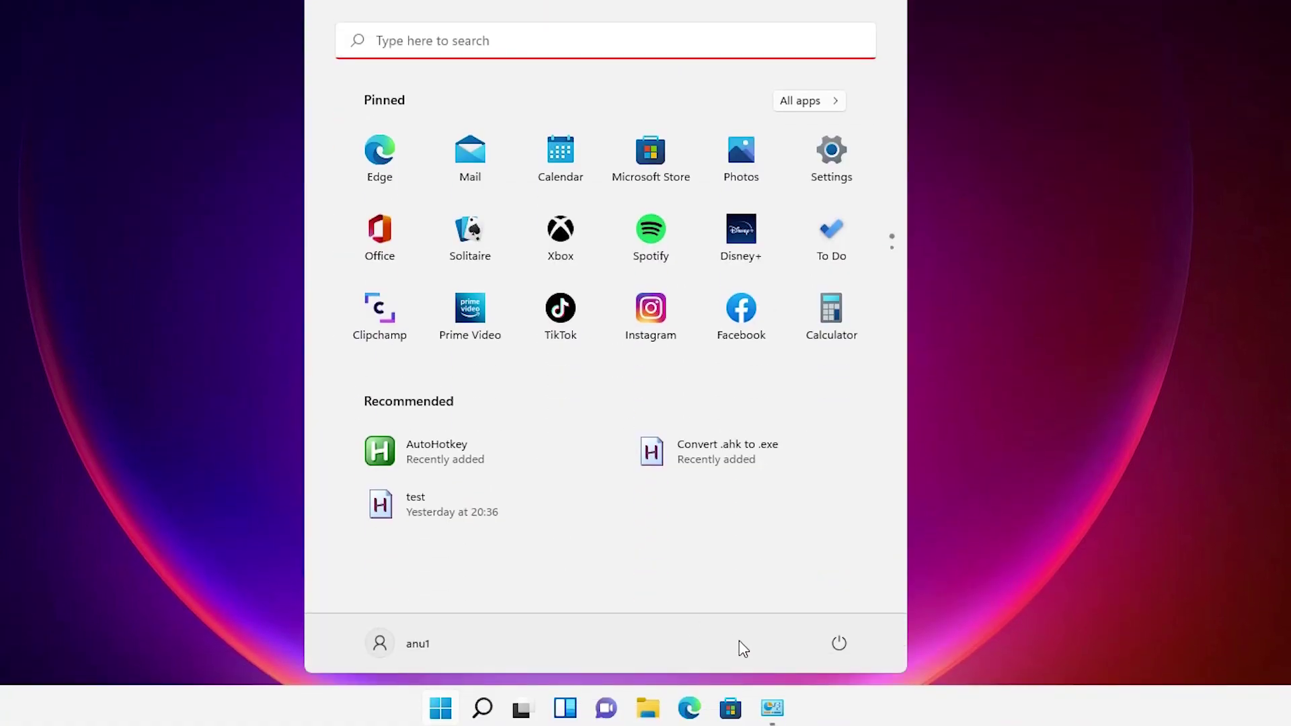
left_click(838, 643)
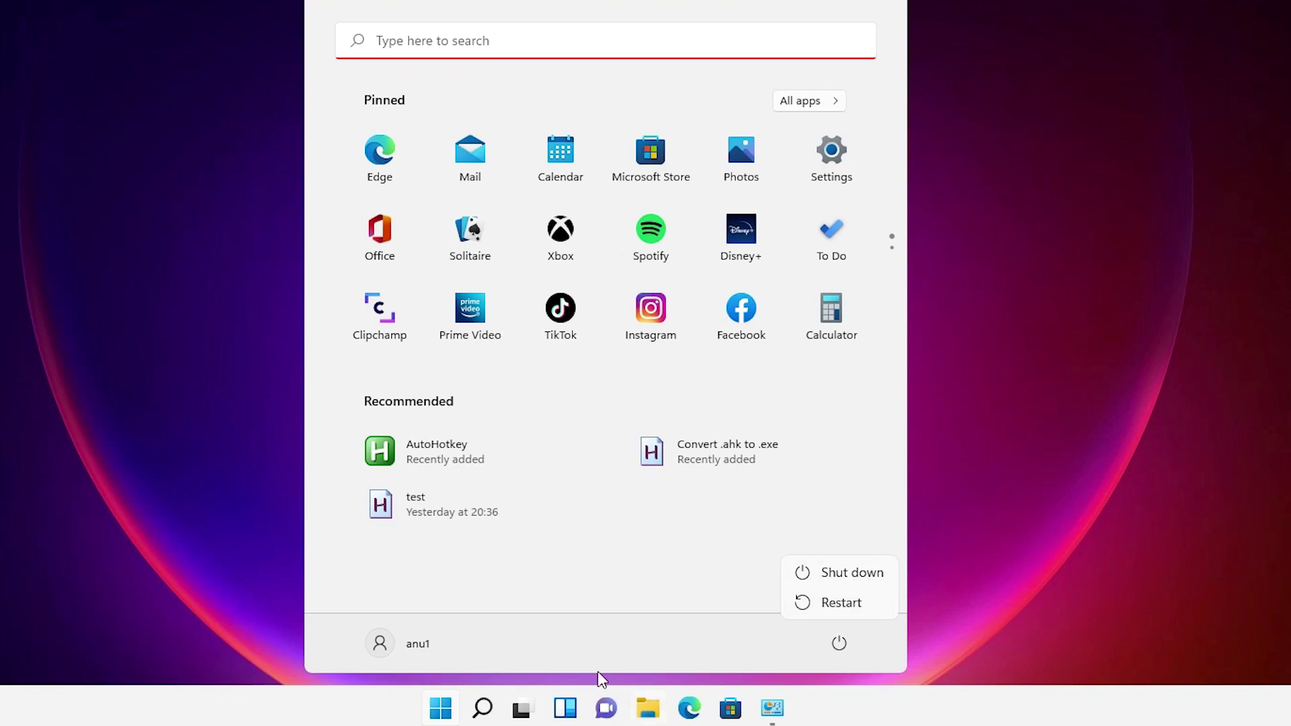
left_click(413, 648)
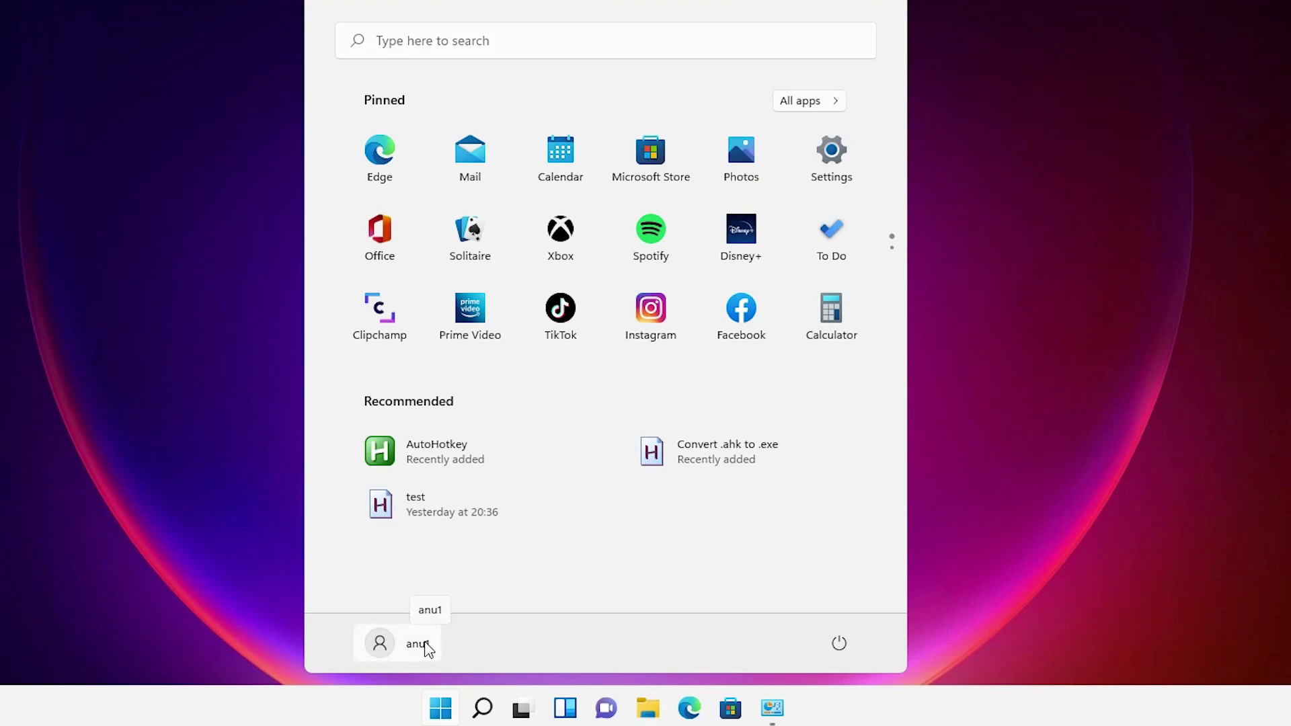
left_click(390, 649)
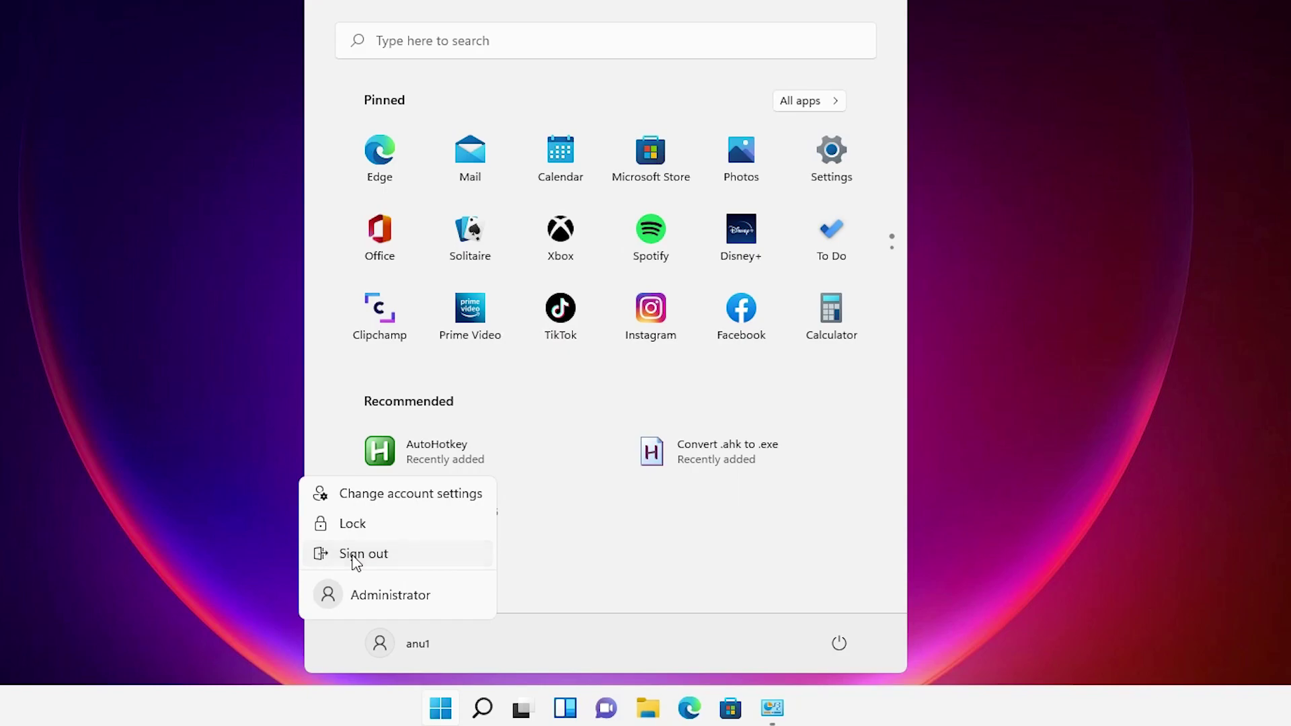
key("Escape")
key("super+l")
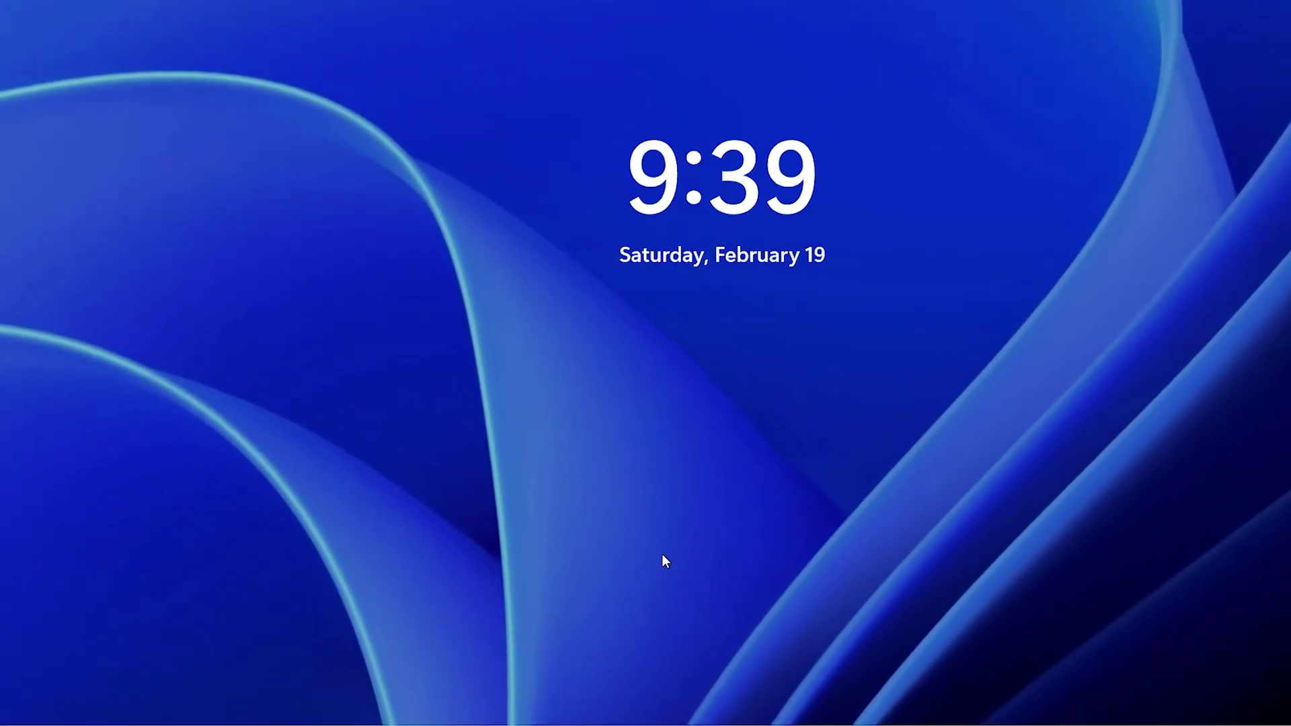
- Sign in to Windows as the built-in Administrator account
left_click(692, 525)
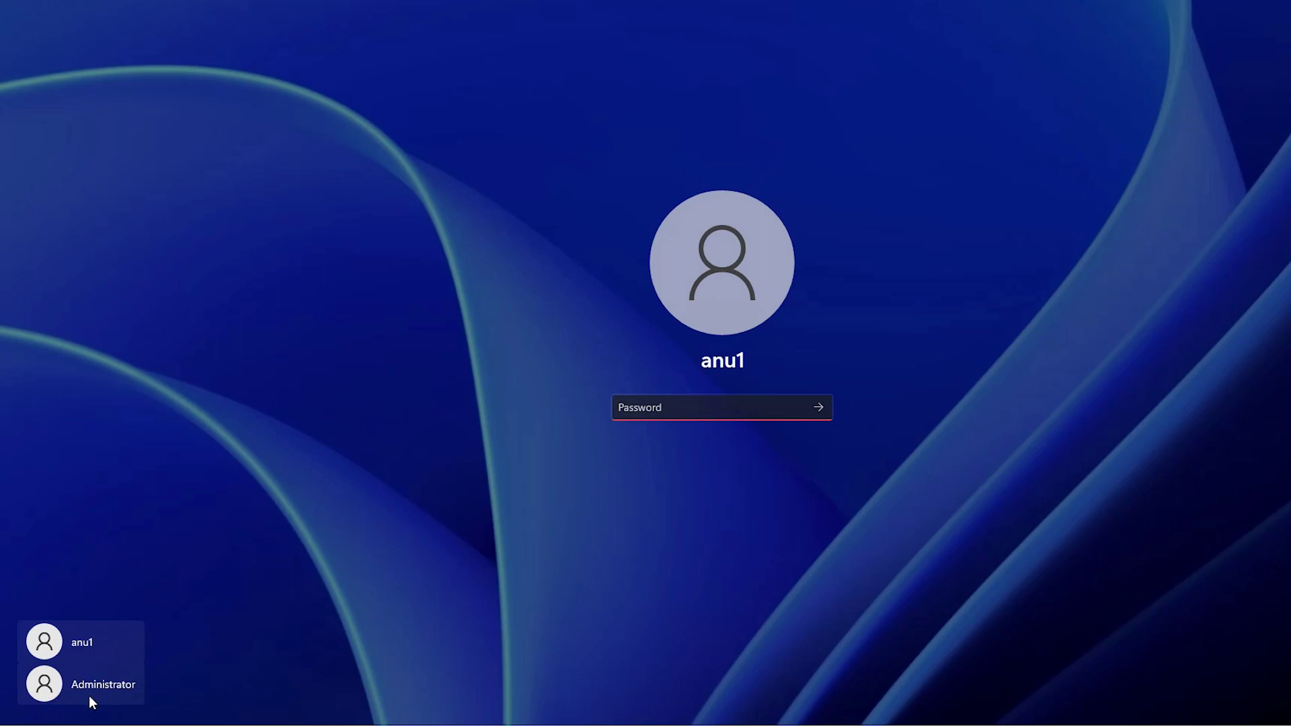
left_click(90, 696)
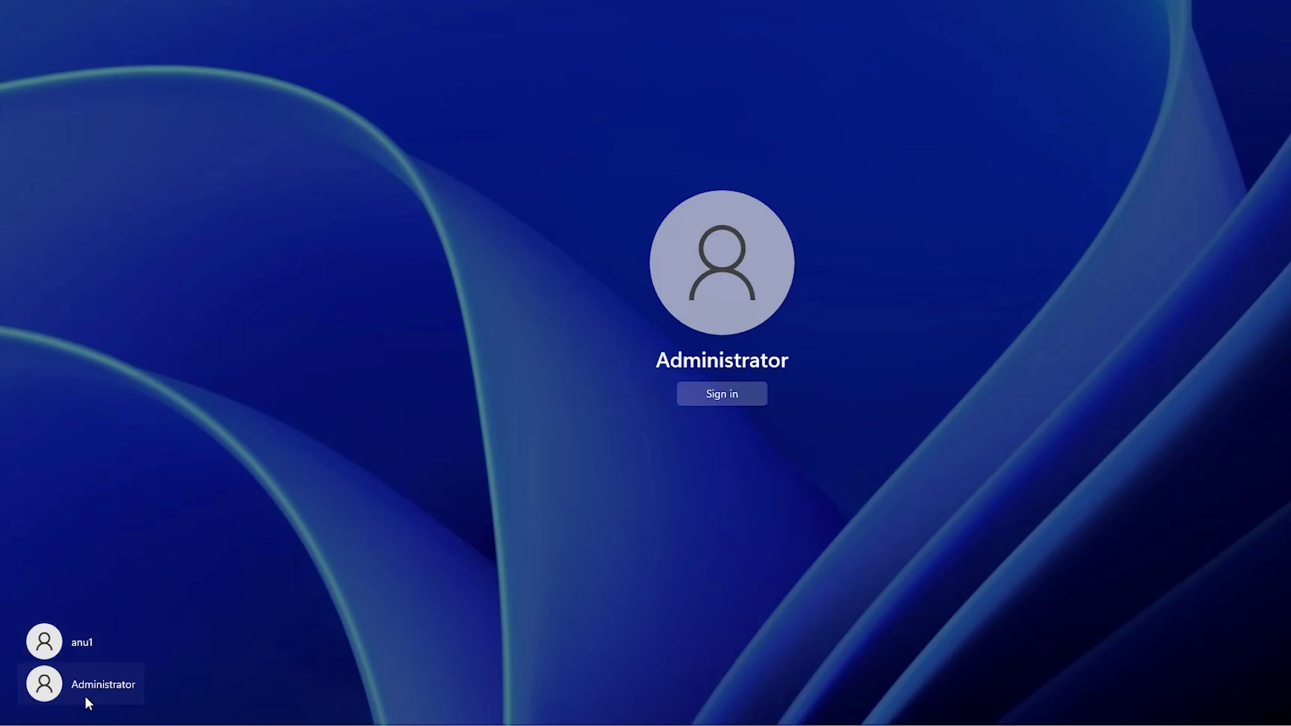
left_click(737, 395)
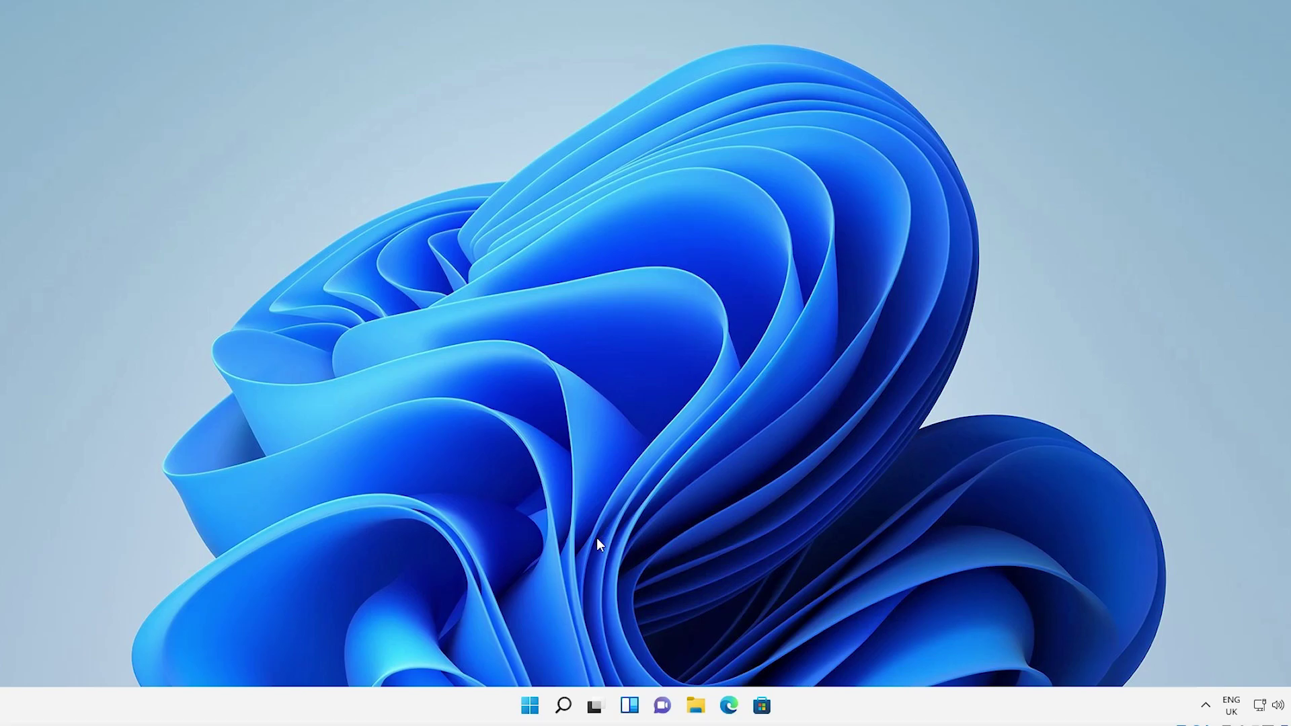
- Search 'computer' and launch Computer Management under the Administrator account
left_click(530, 705)
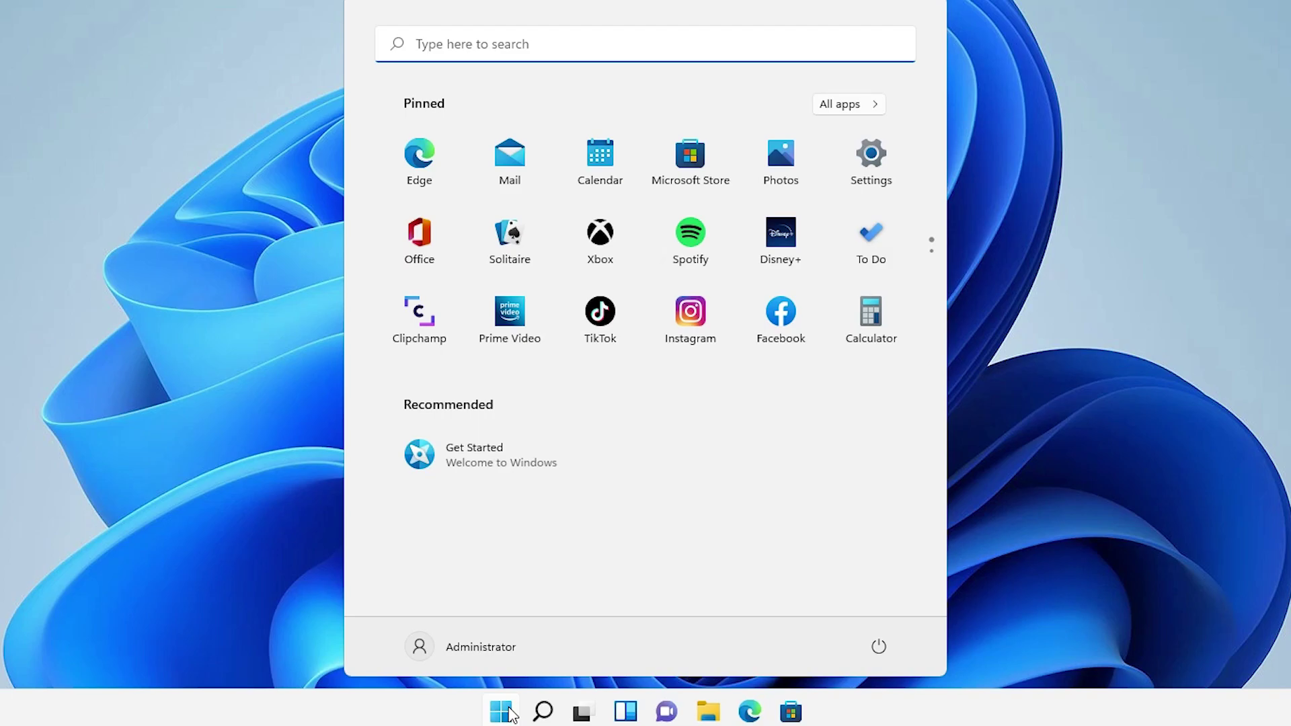
left_click(543, 712)
type("com")
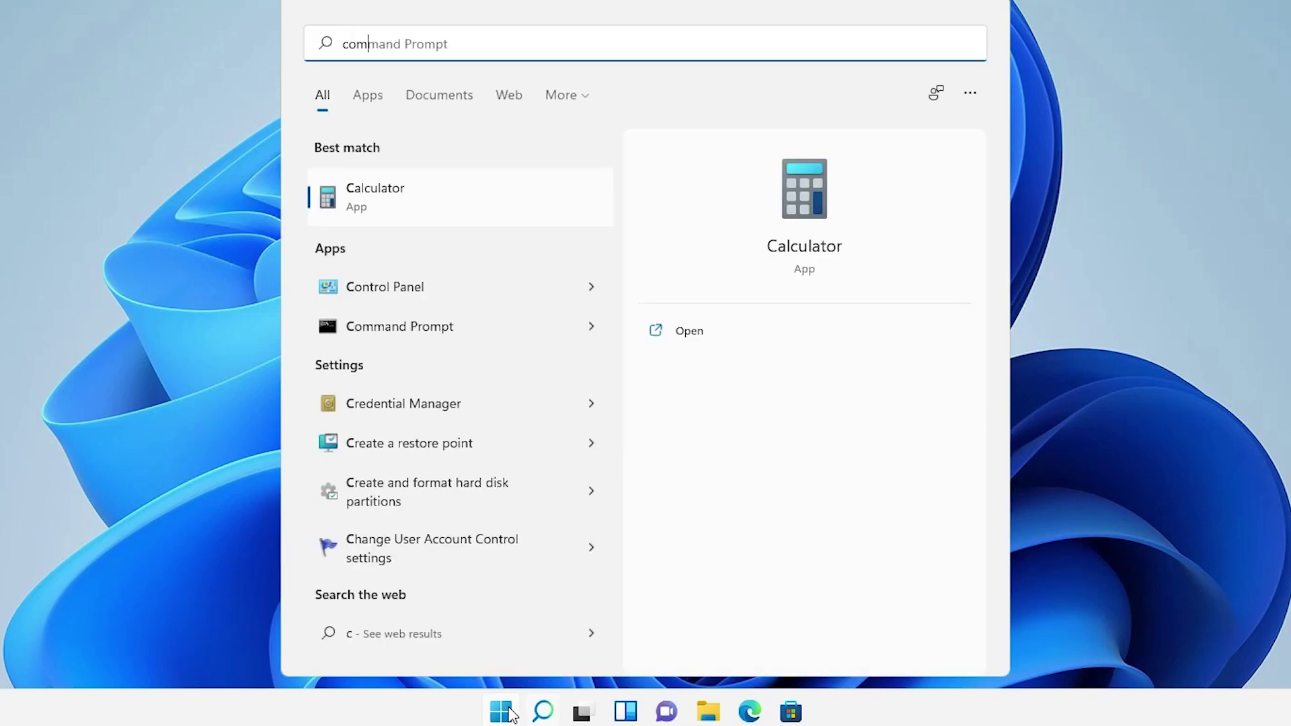
type("p")
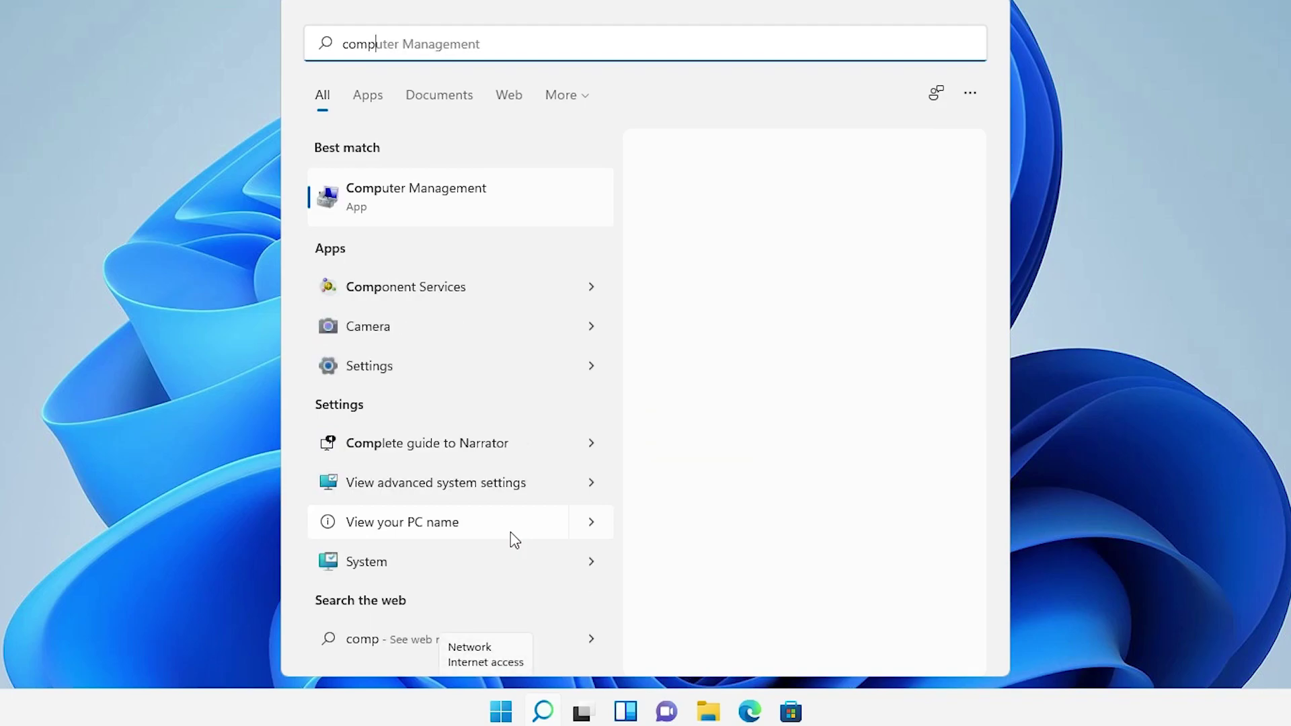
type("uter")
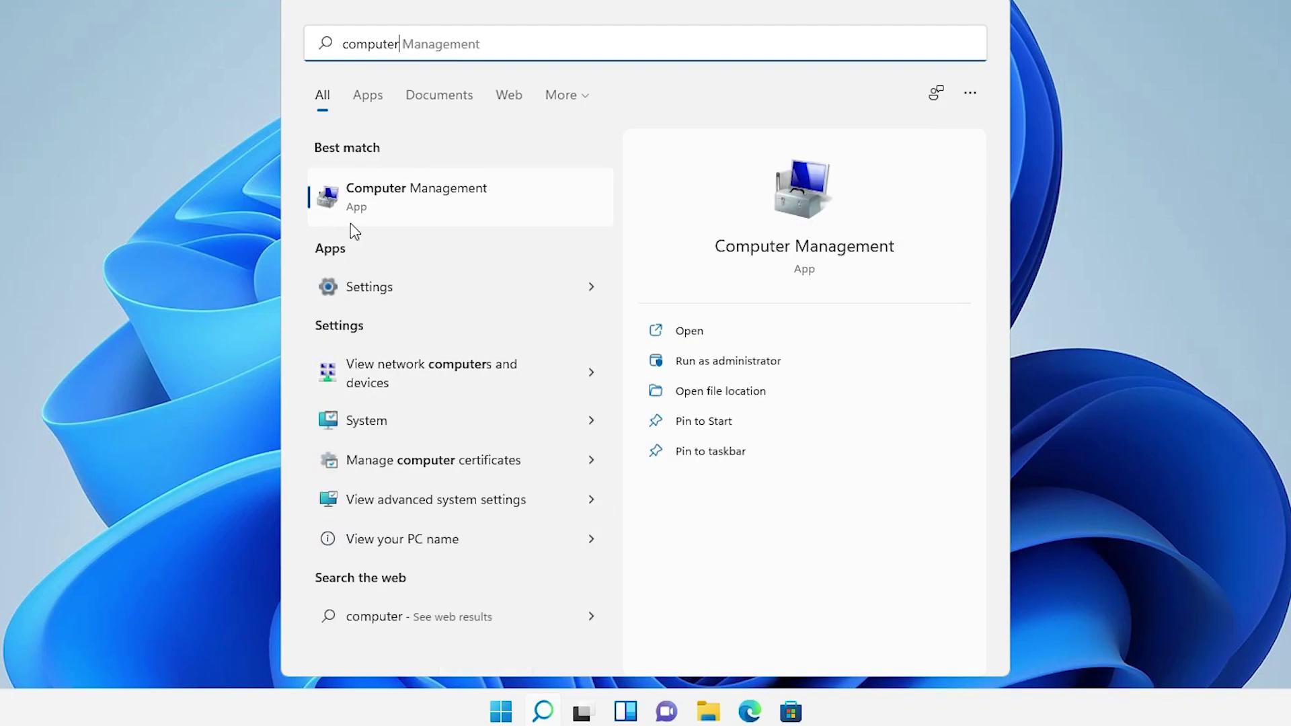
left_click(369, 208)
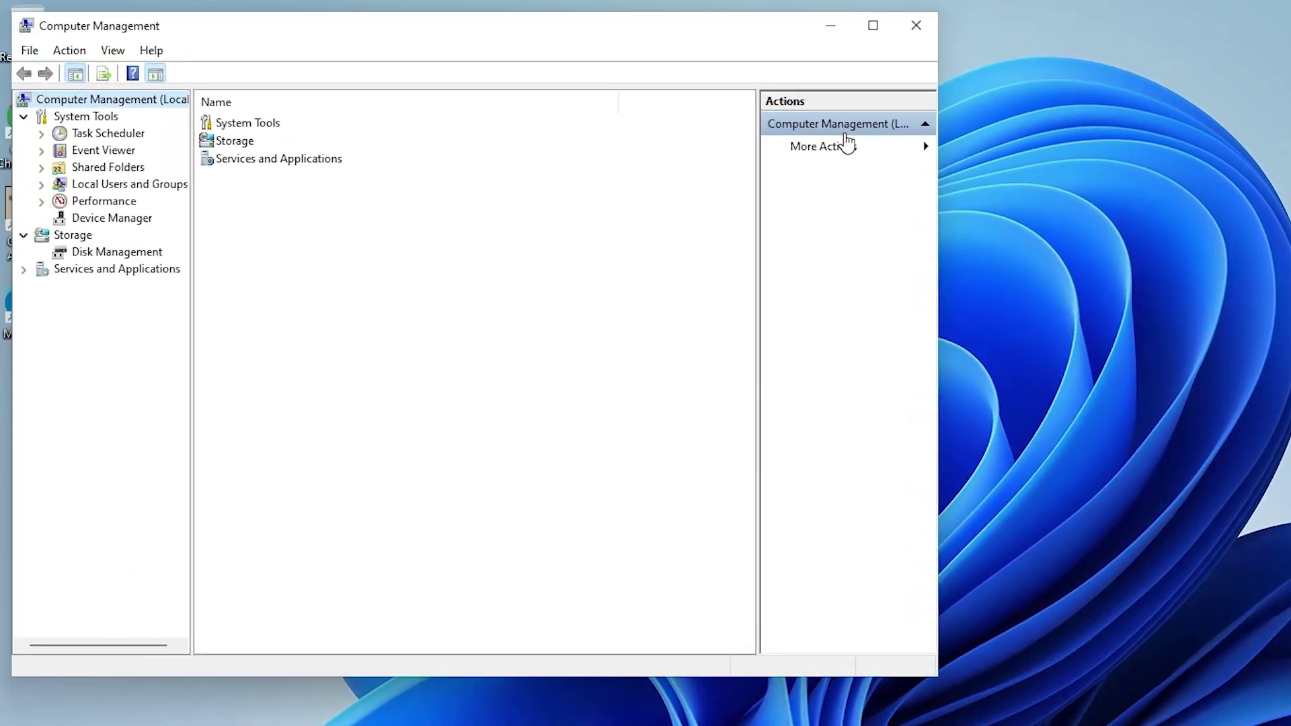
- Move the window right and select anu1 under Local Users and Groups > Users
left_click_drag(669, 34, 1179, 204)
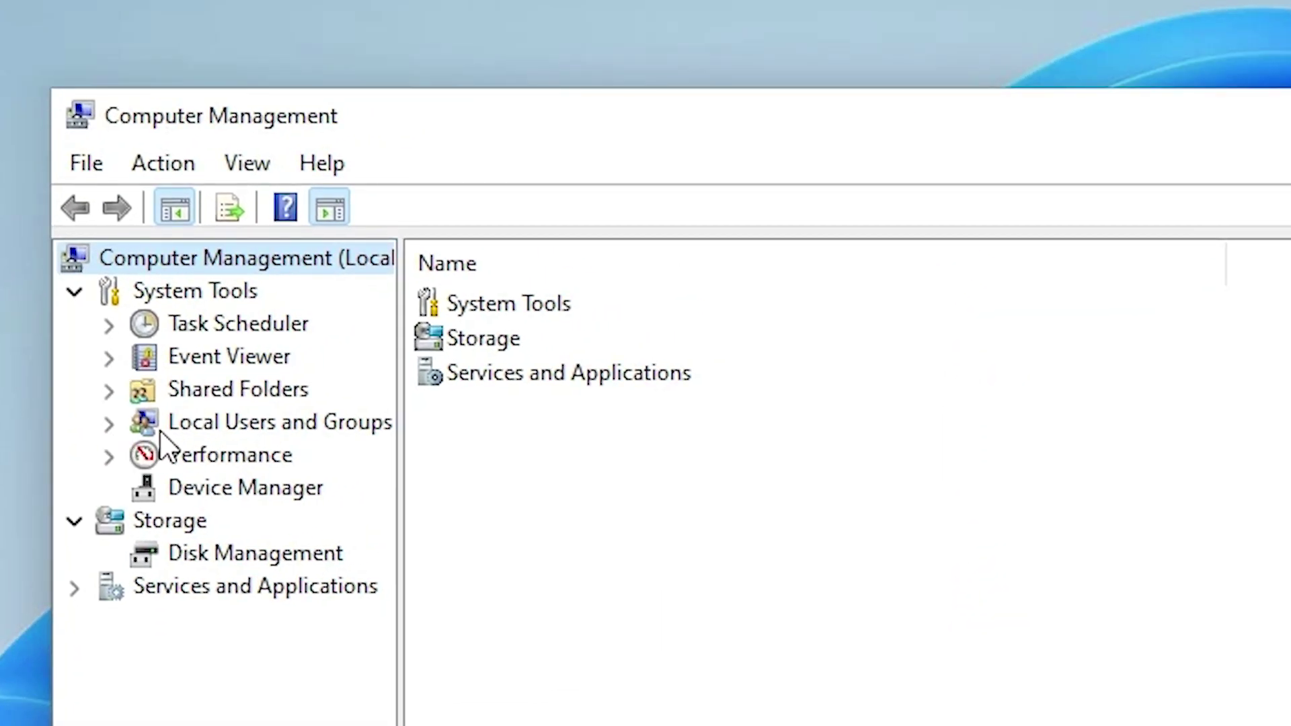
left_click(110, 423)
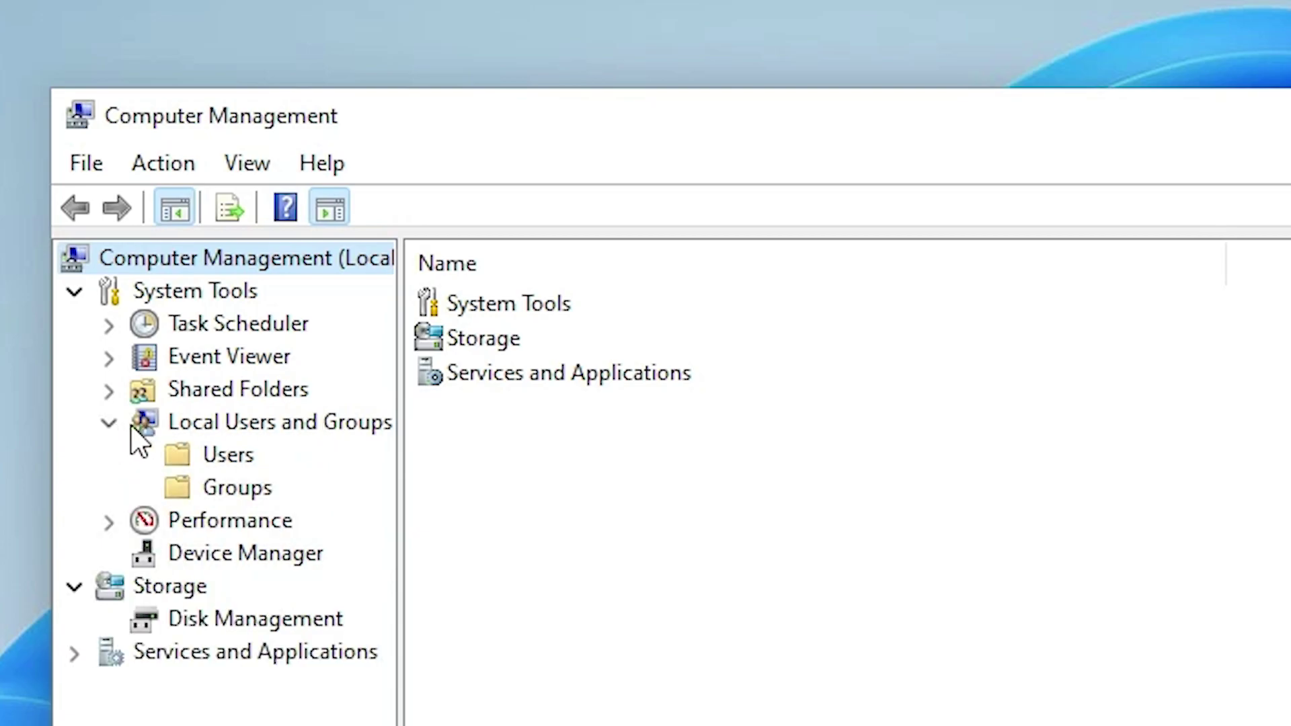
left_click(207, 459)
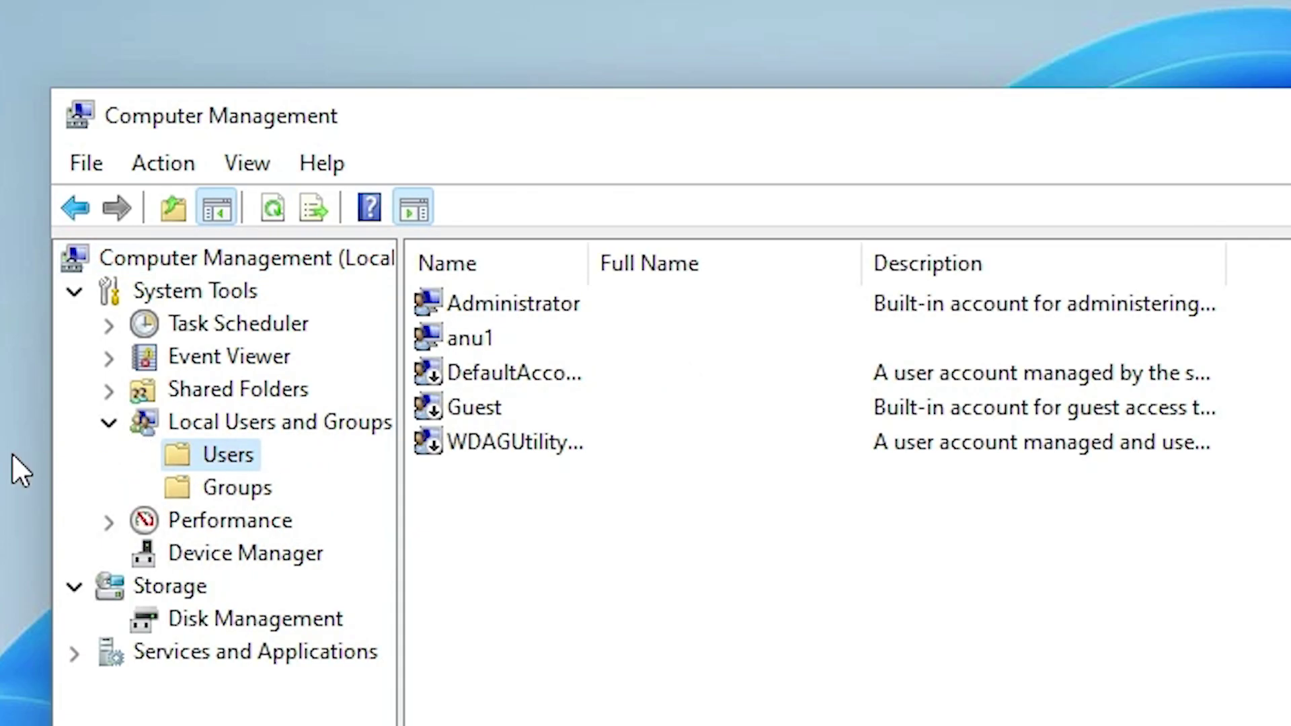
left_click(458, 342)
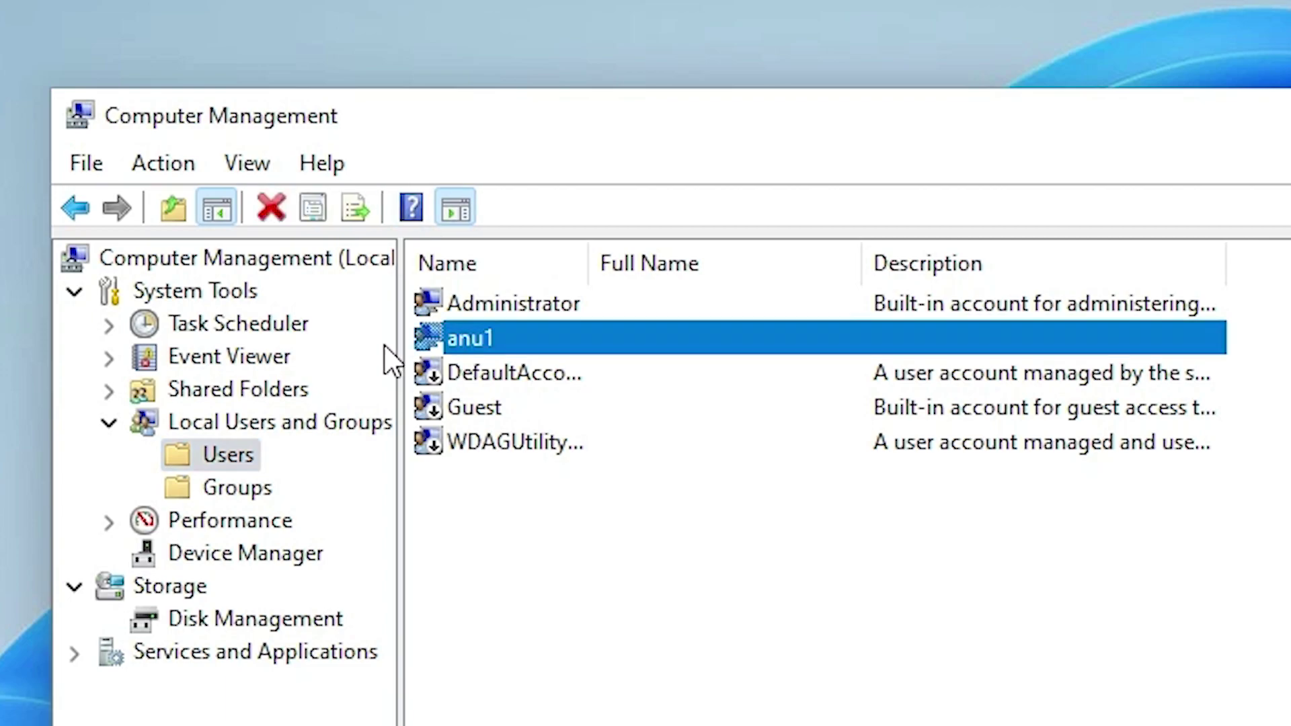
- Rename the anu1 user account to anu1Test by appending 'Test'
right_click(482, 338)
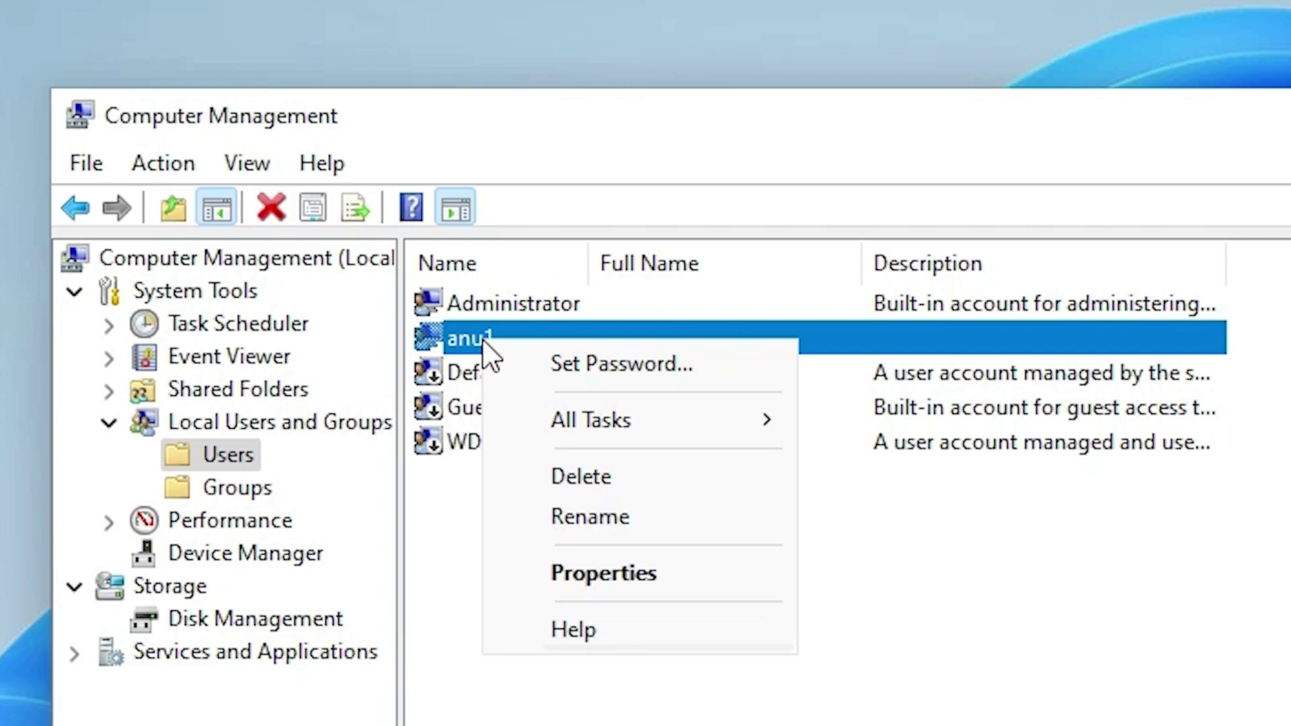
left_click(624, 517)
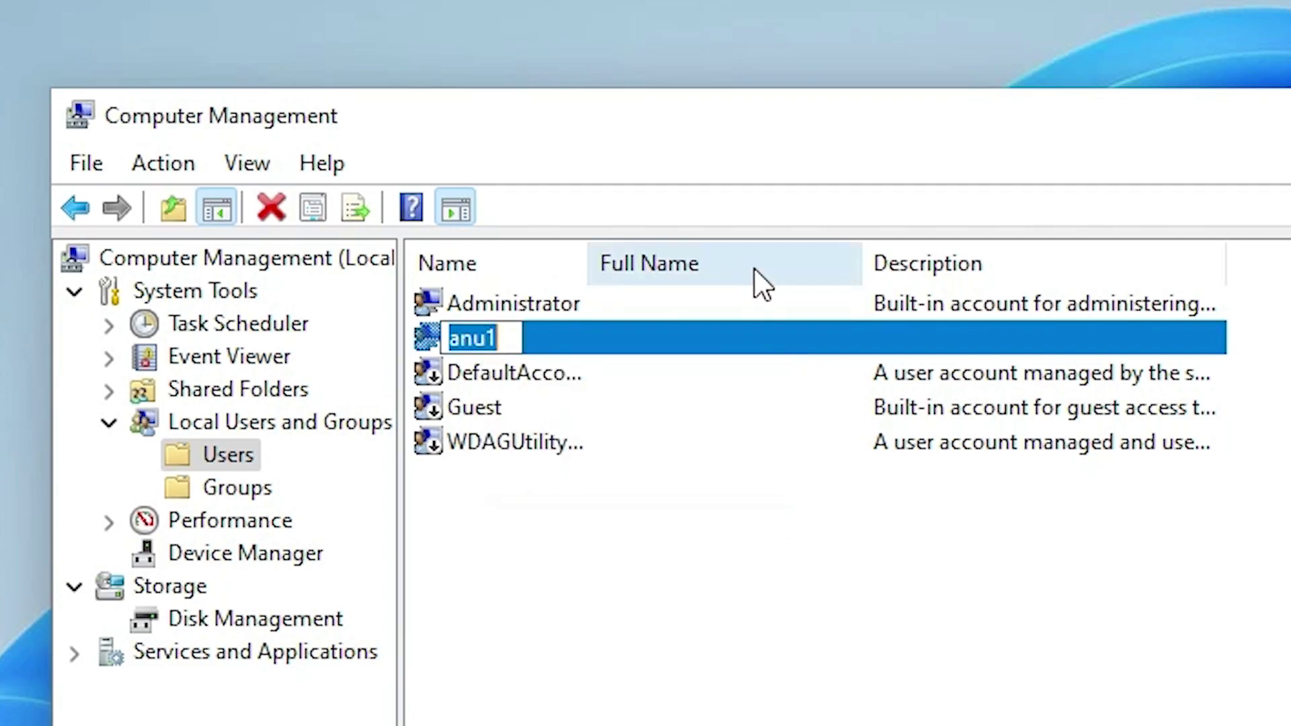
key("End")
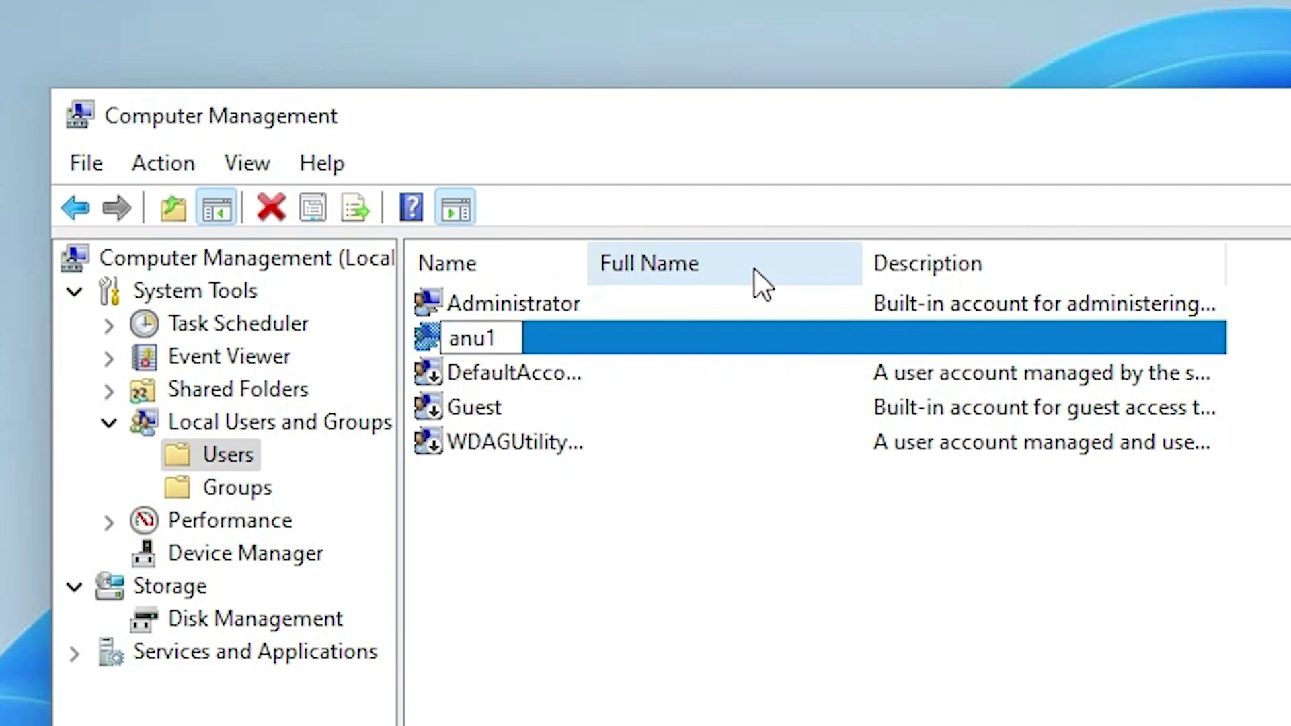
type("Test")
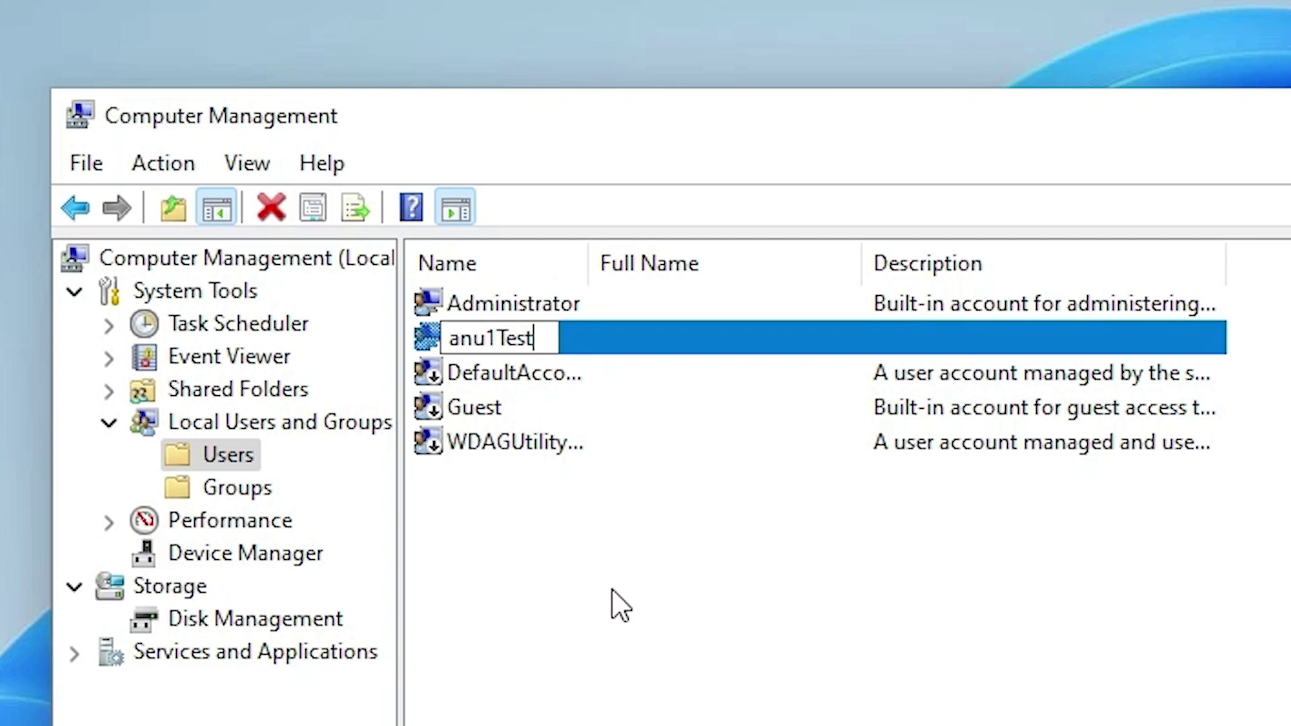
key("Return")
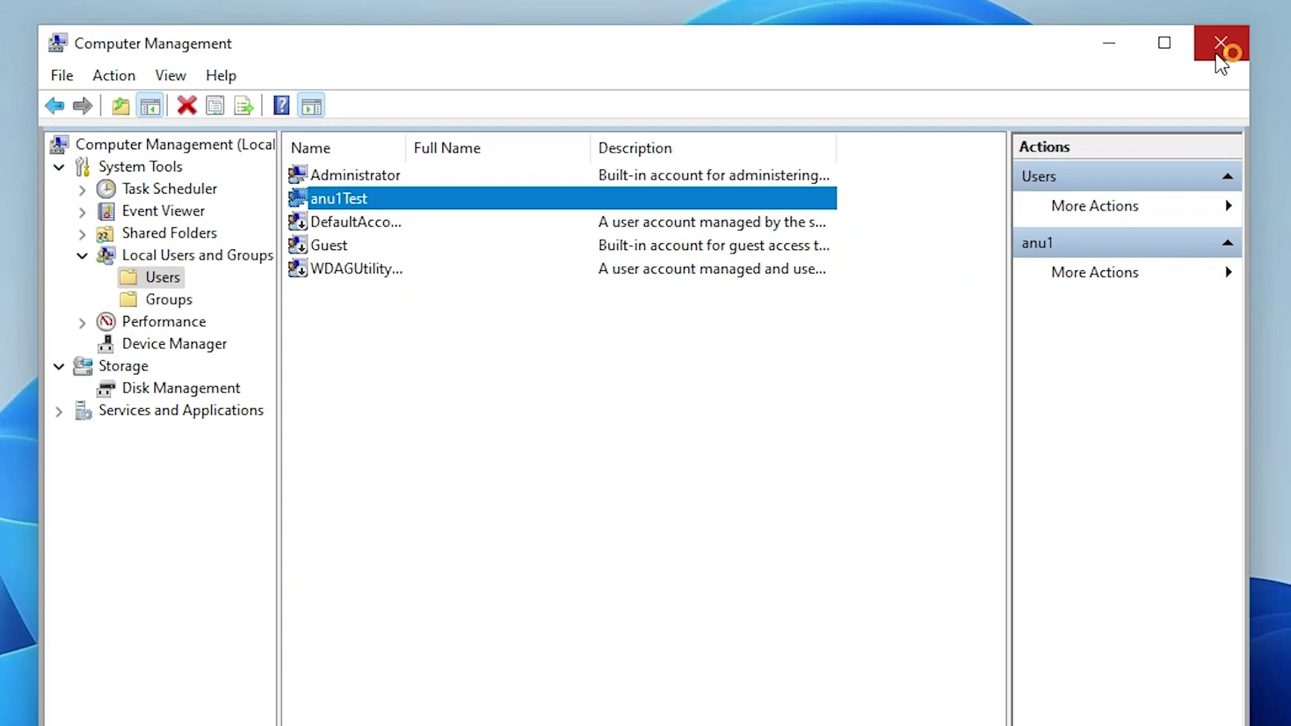
- Close Computer Management and browse File Explorer to C:\Users, selecting the anu1 folder
left_click(1224, 42)
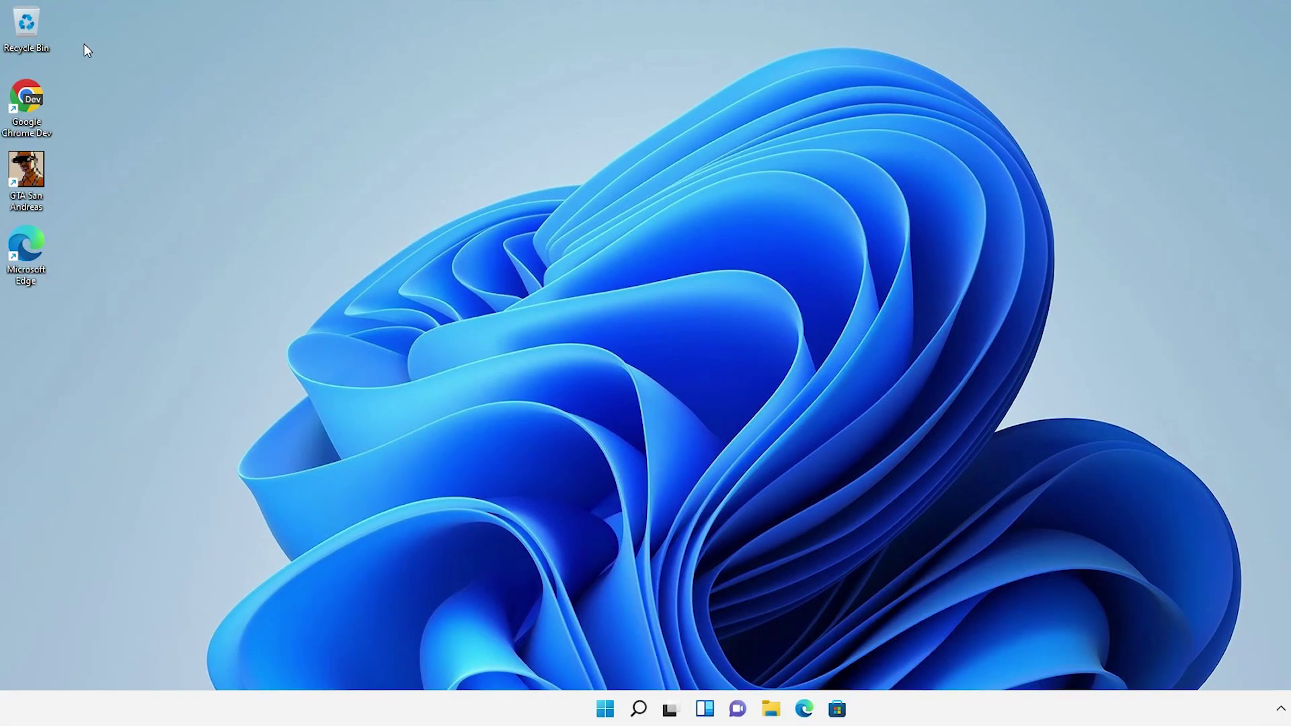
double_click(27, 30)
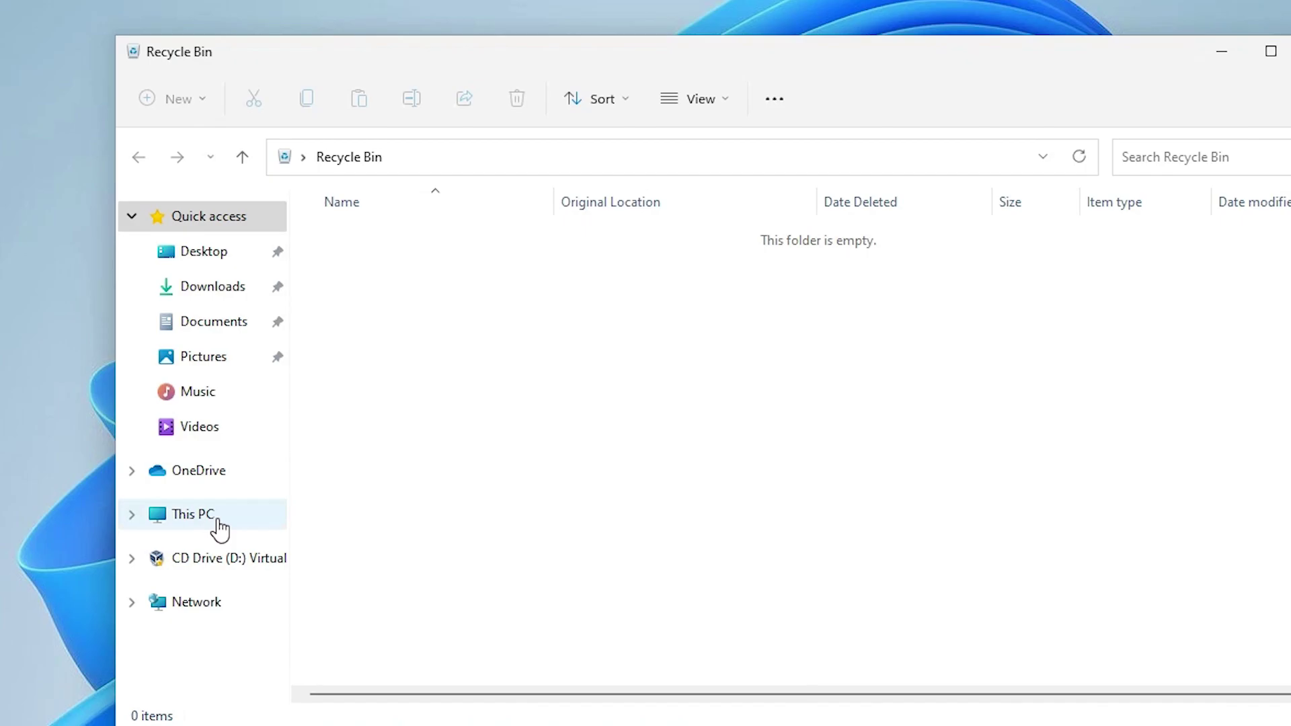
left_click(220, 529)
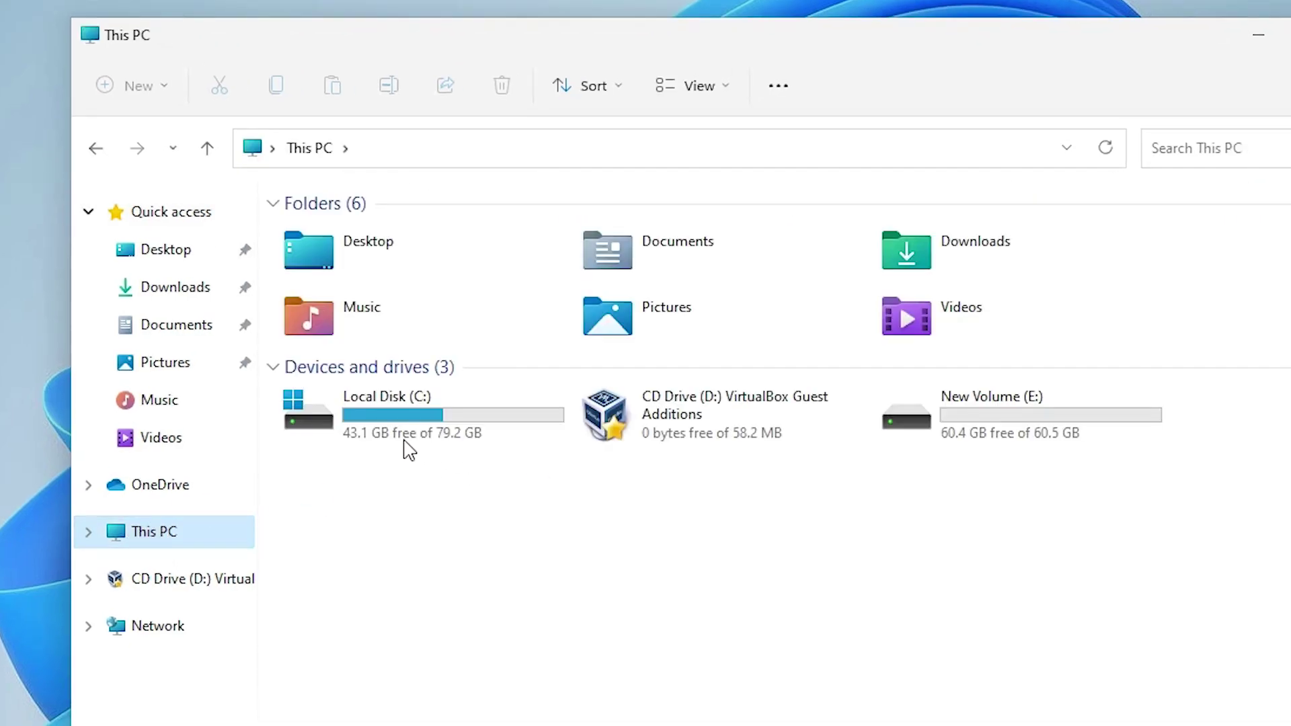
double_click(432, 436)
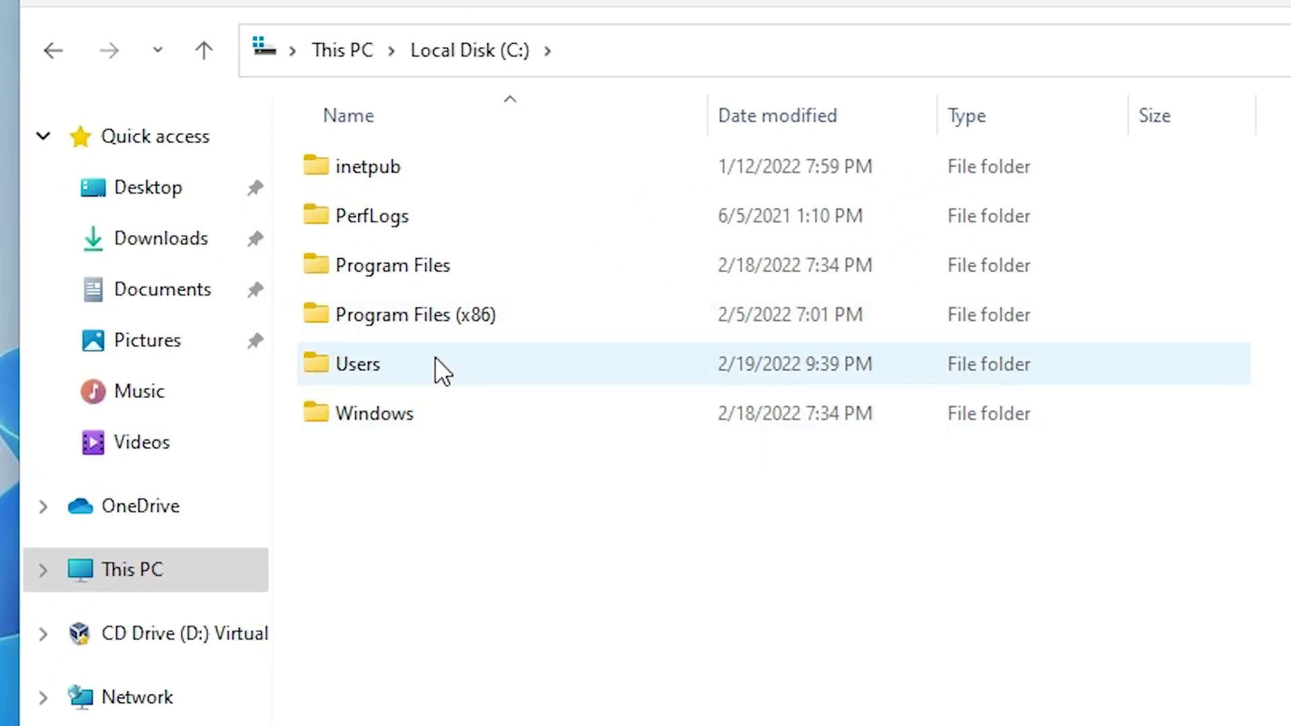
double_click(437, 367)
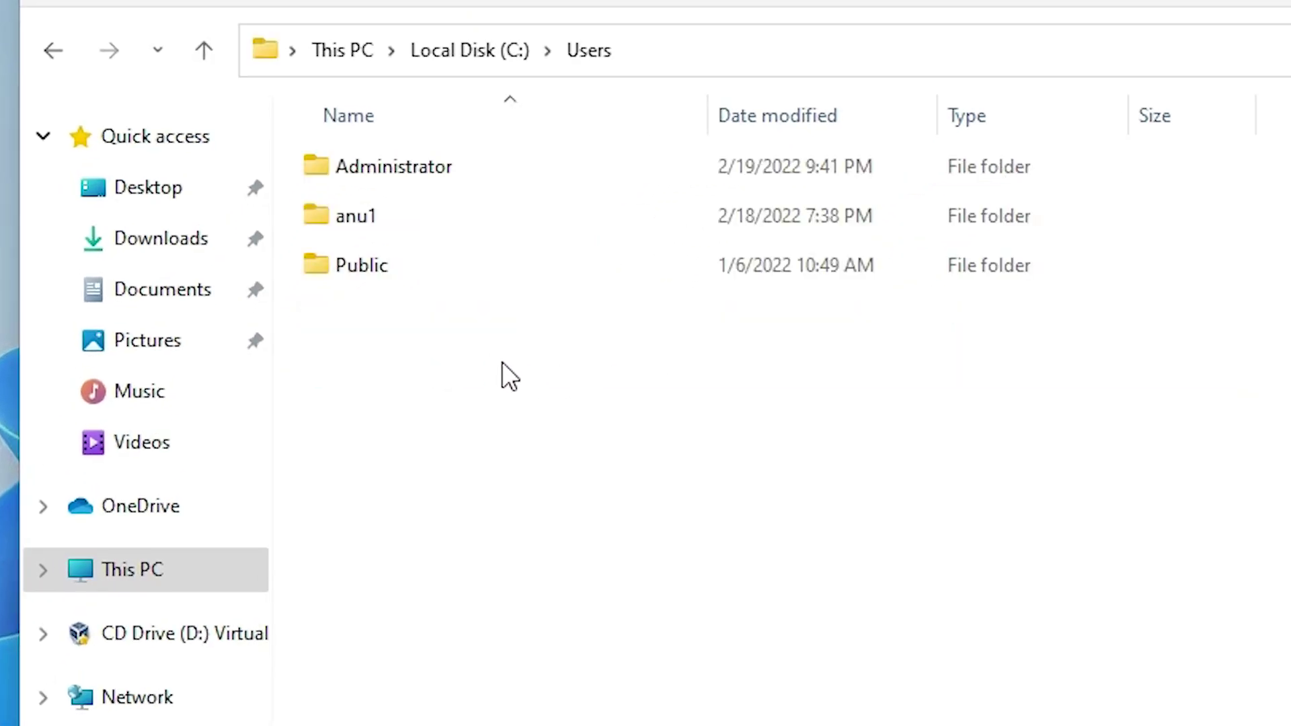
left_click(374, 226)
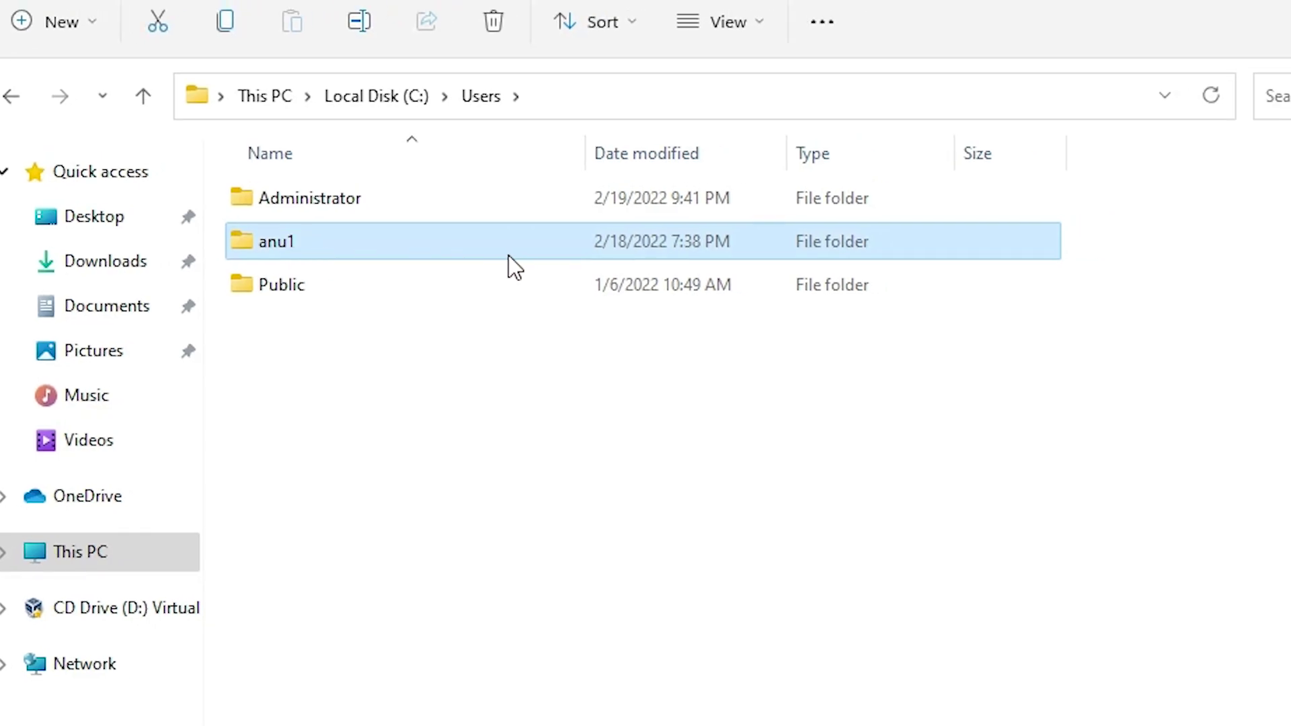
- Rename the C:\Users\anu1 folder to anu1Test and close File Explorer
right_click(303, 245)
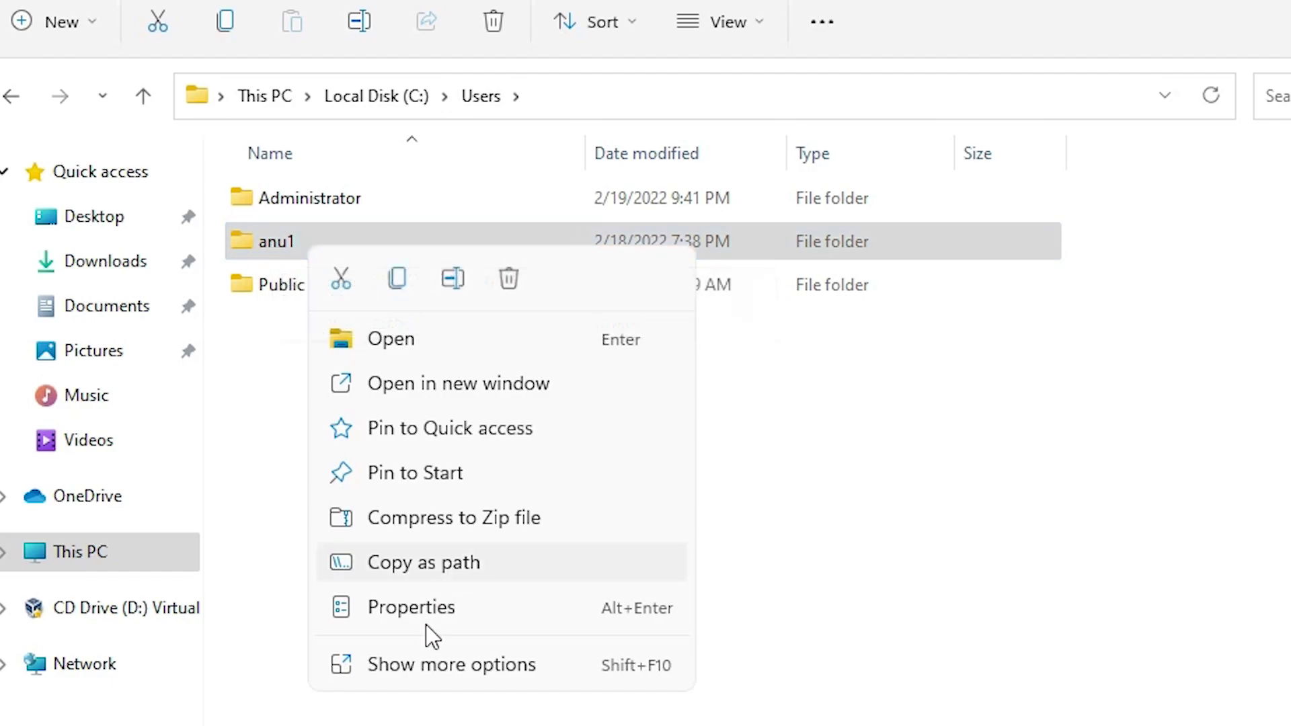
left_click(275, 252)
right_click(275, 252)
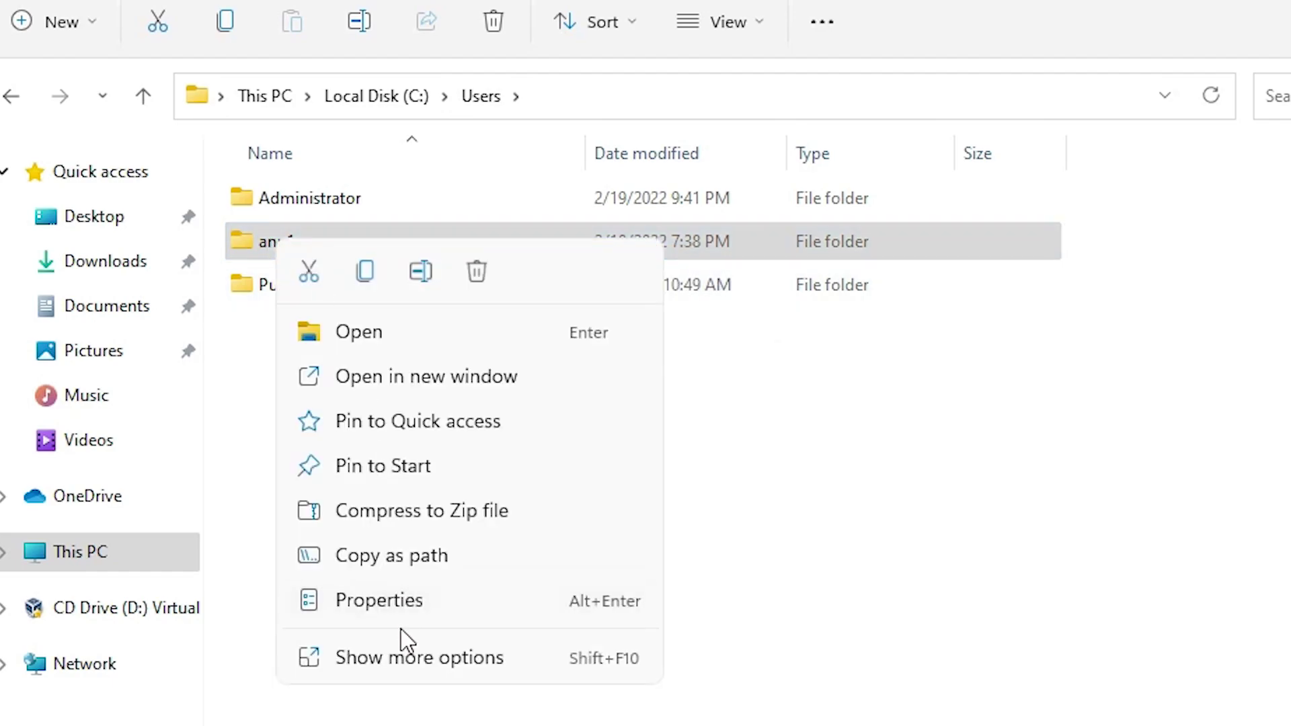
left_click(405, 657)
left_click(480, 601)
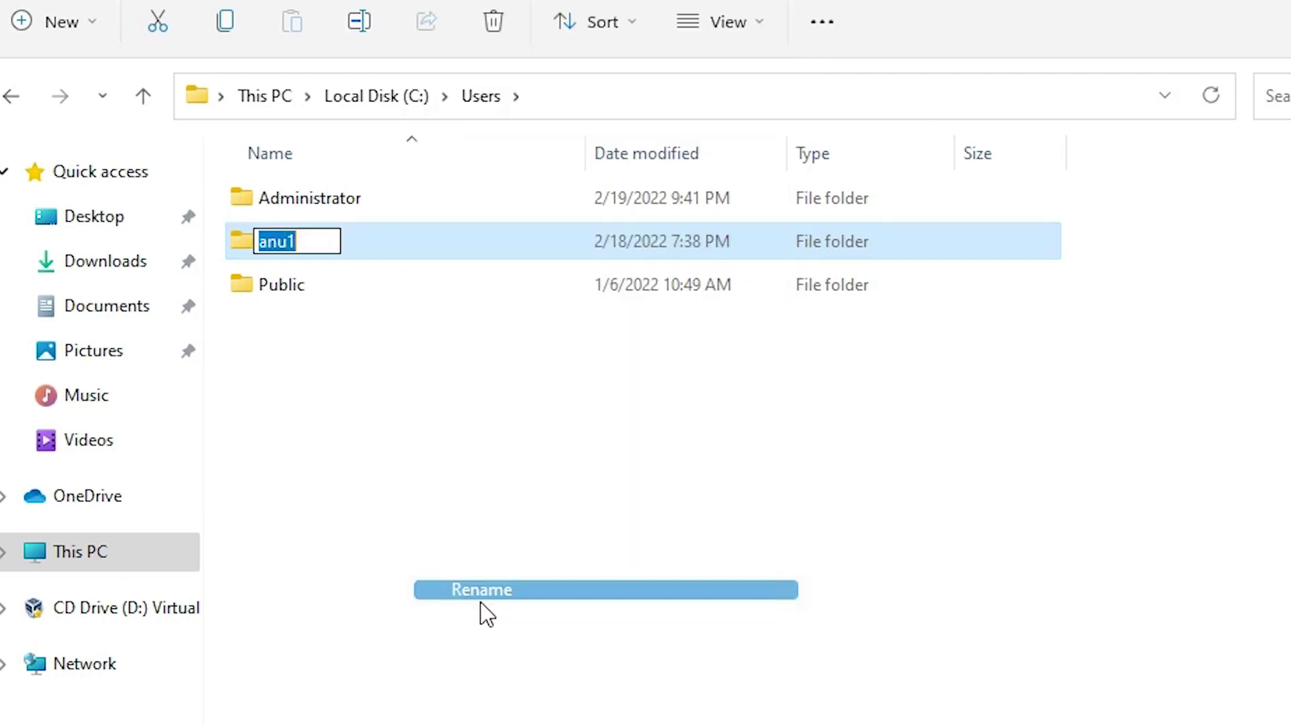
key("End")
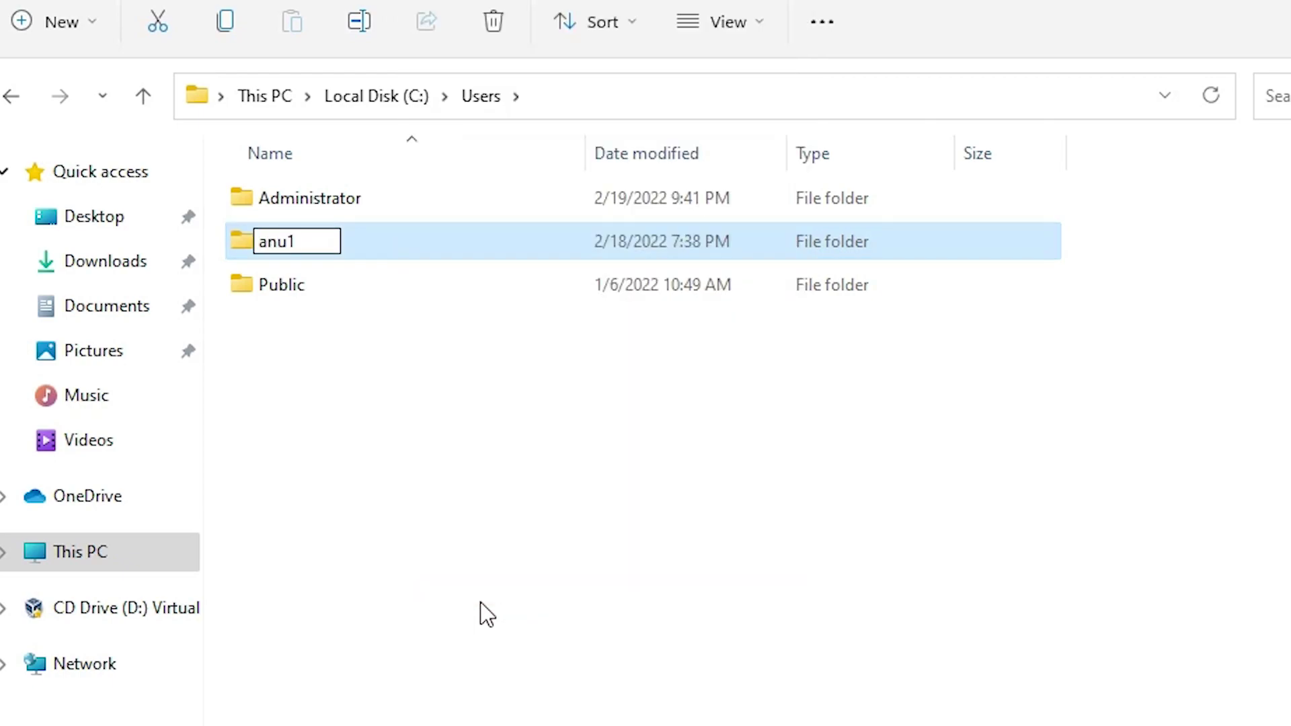
type("Test")
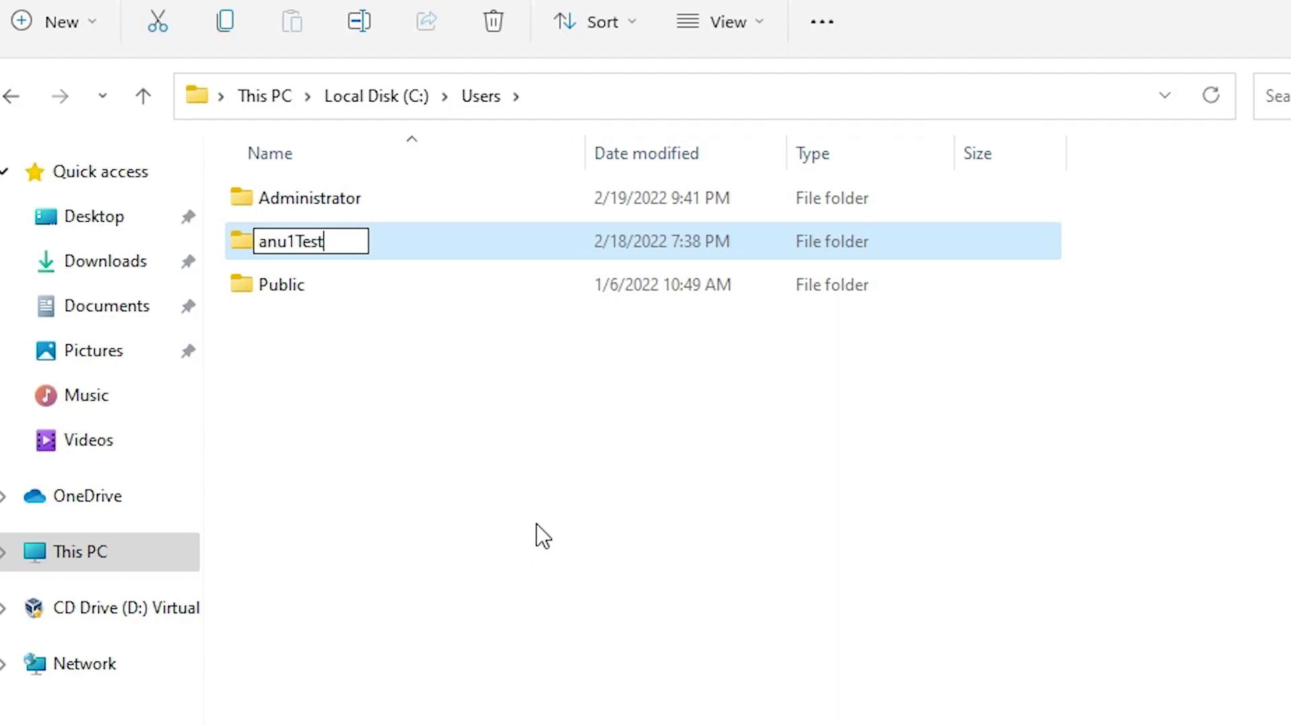
left_click(574, 511)
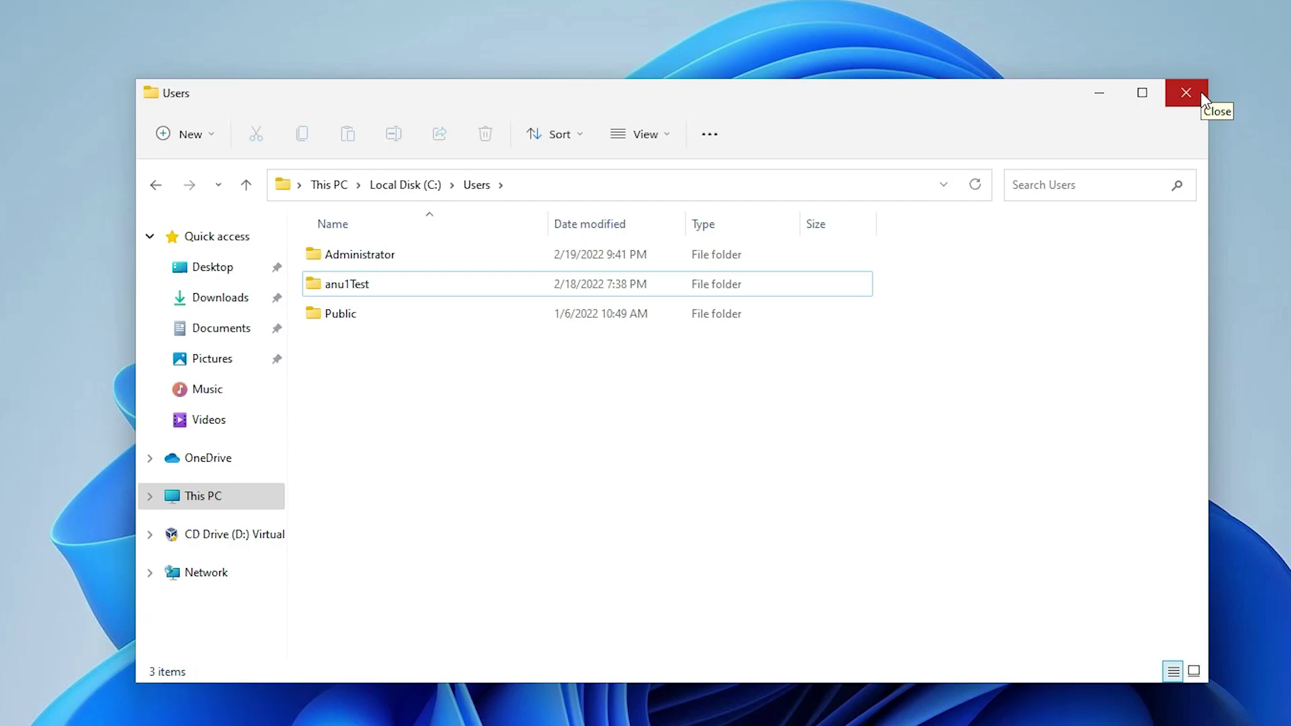
left_click(1201, 94)
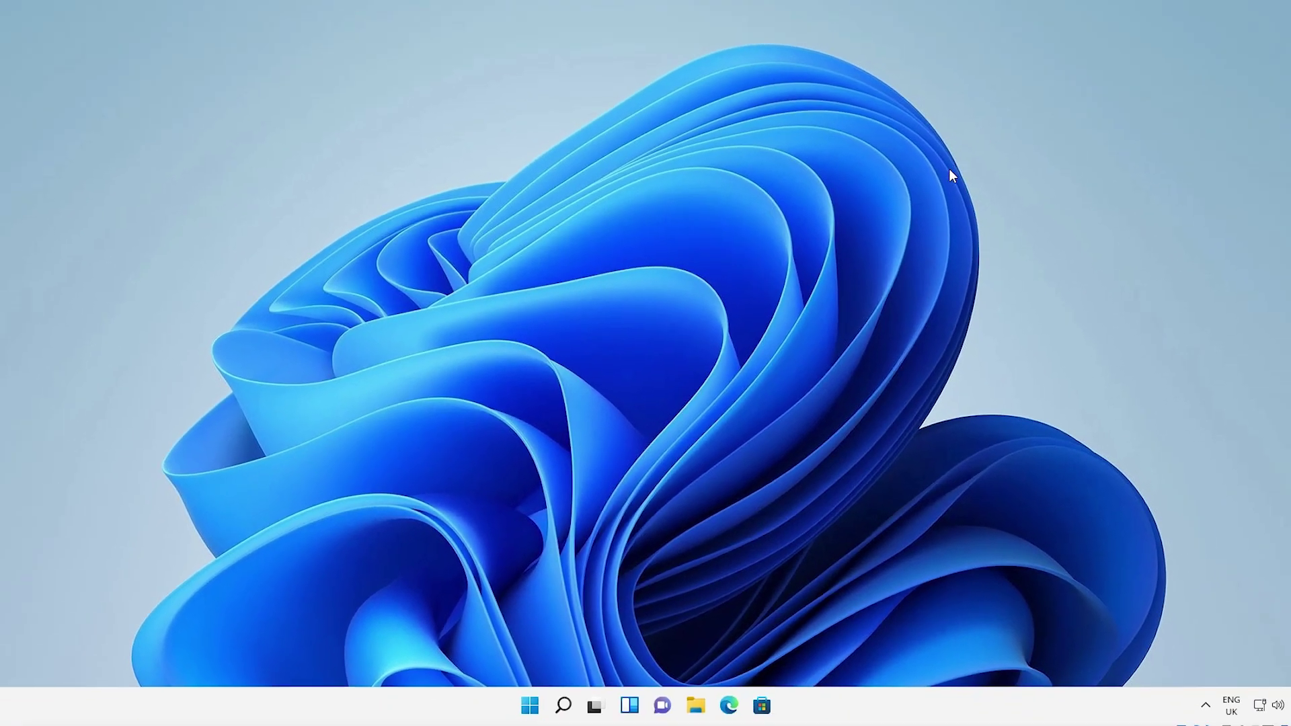
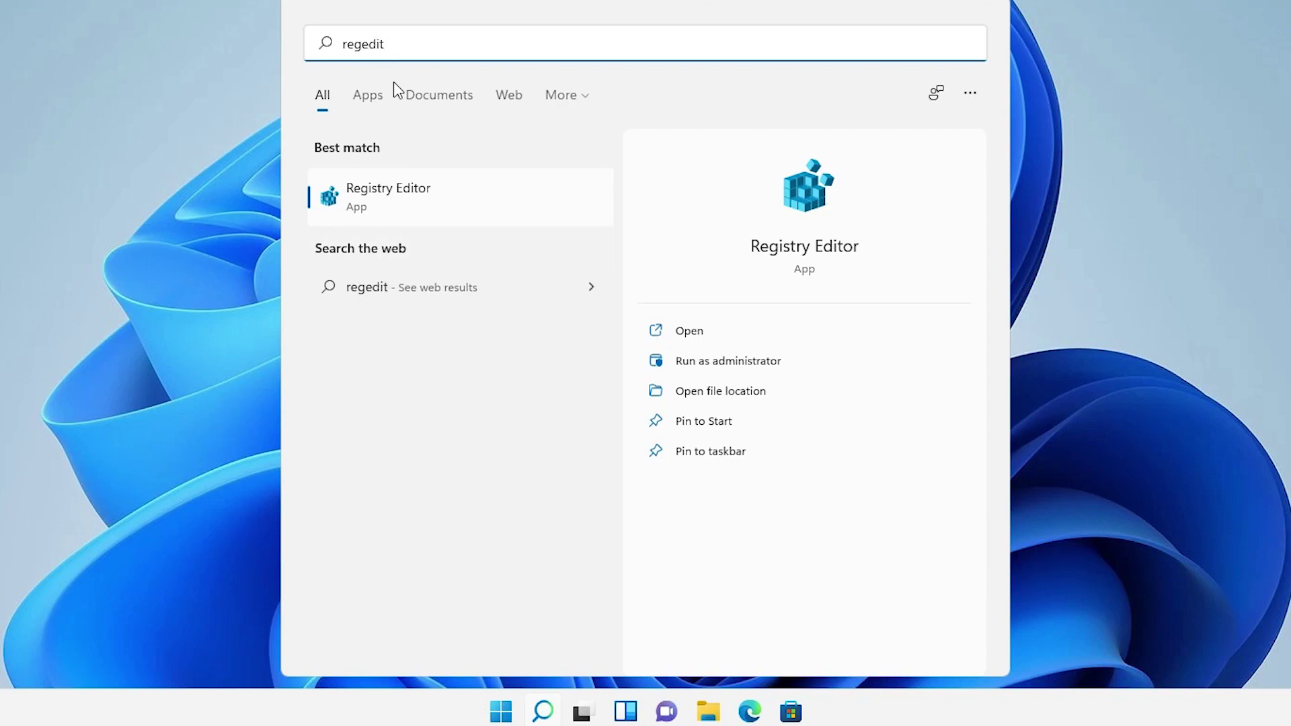
- Open Registry Editor and jump to HKEY_LOCAL_MACHINE\SOFTWARE\Microsoft\Windows NT\CurrentVersion\ProfileList via the address bar
left_click(403, 210)
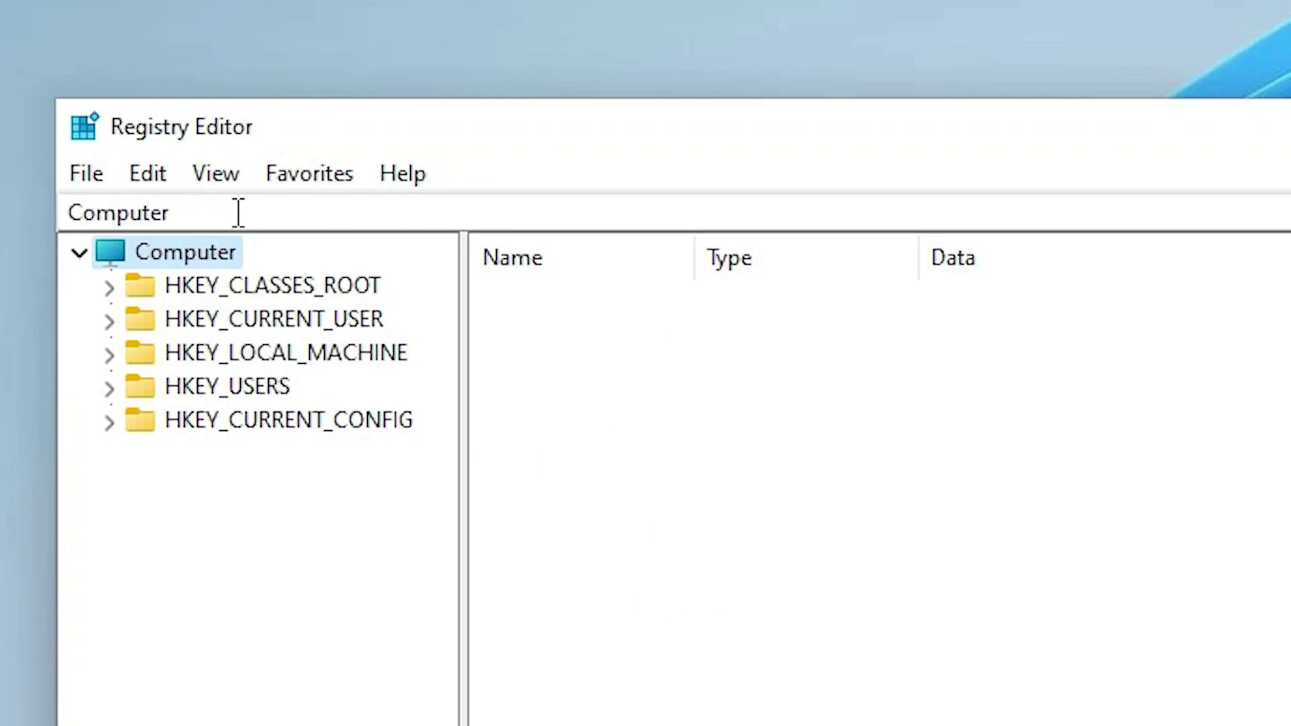
left_click(239, 212)
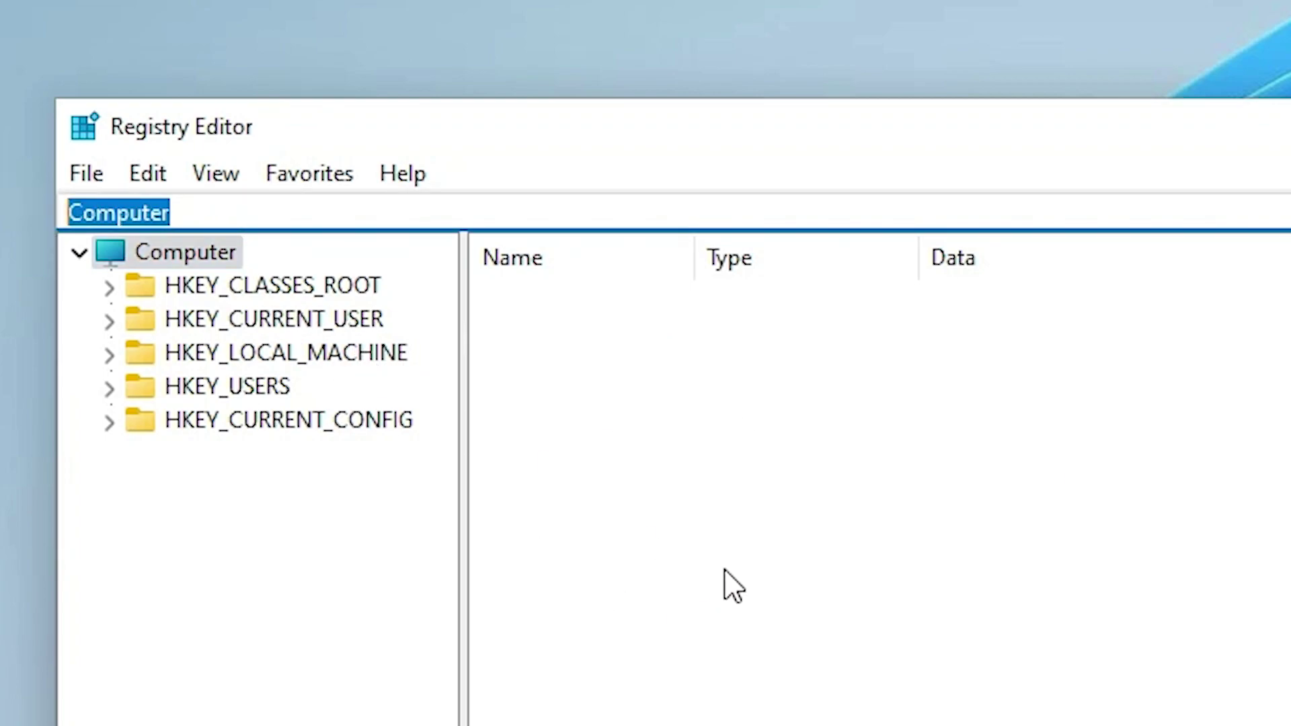
type("Computer\\HKEY_LOCAL_MACHINE\\SOFTWARE\\Microsoft\\Windows NT\\CurrentVersion\\ProfileList")
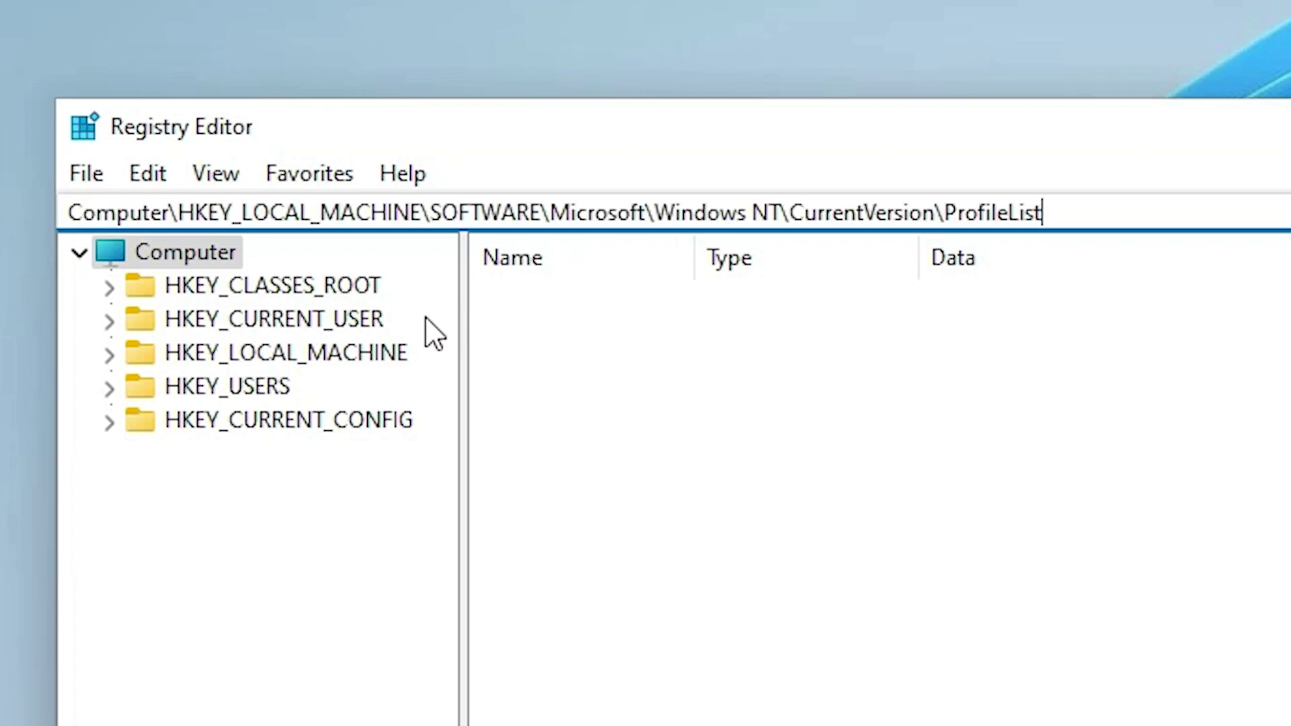
left_click_drag(1051, 202, 67, 212)
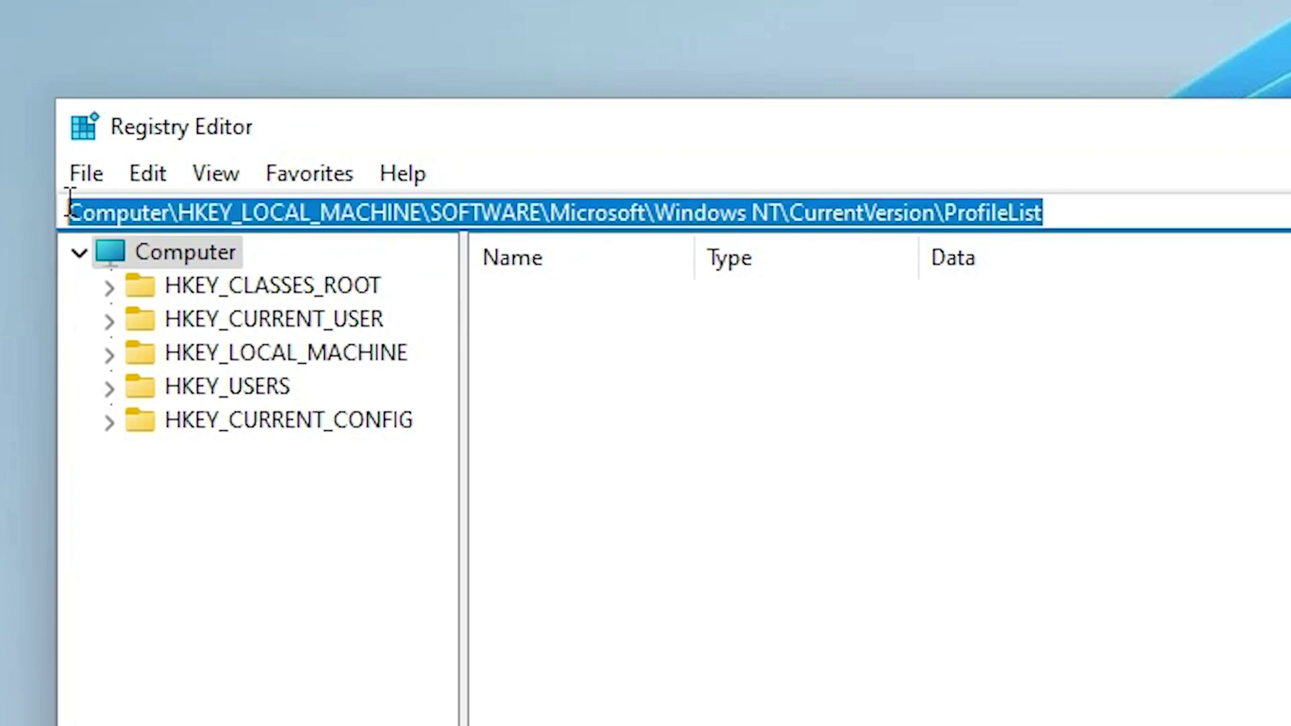
left_click(358, 201)
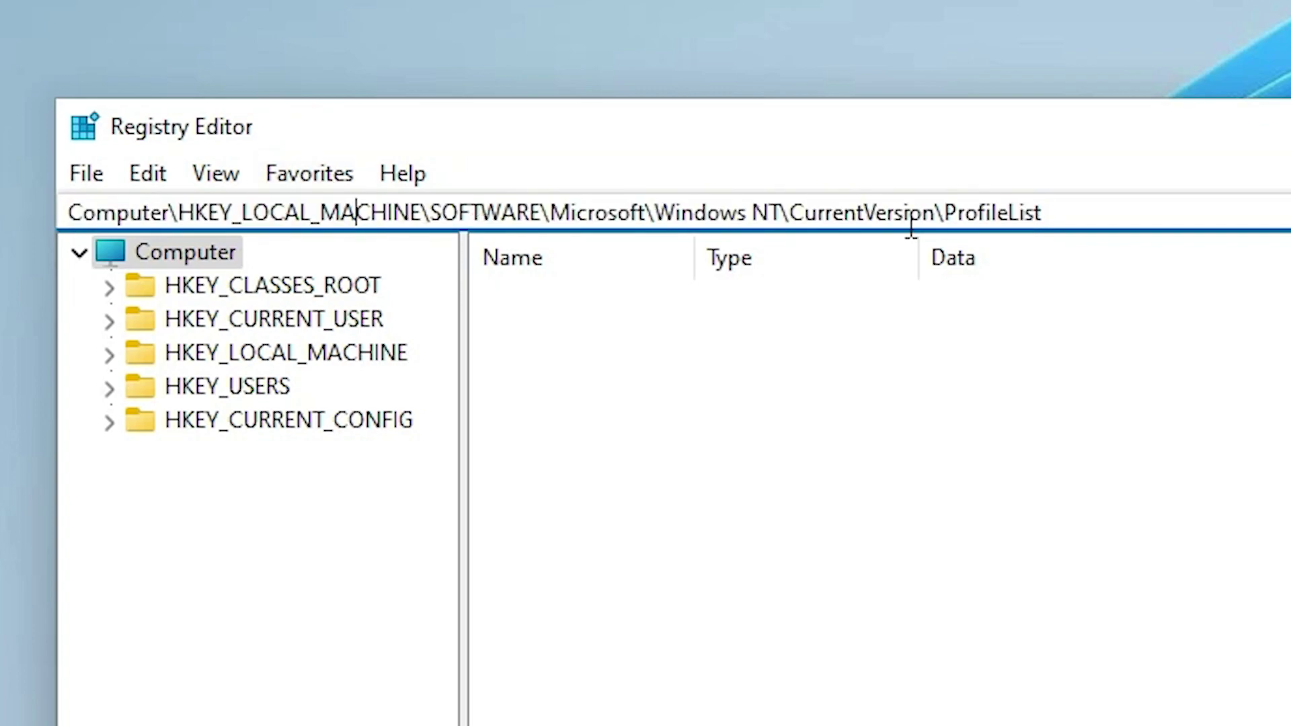
key("Return")
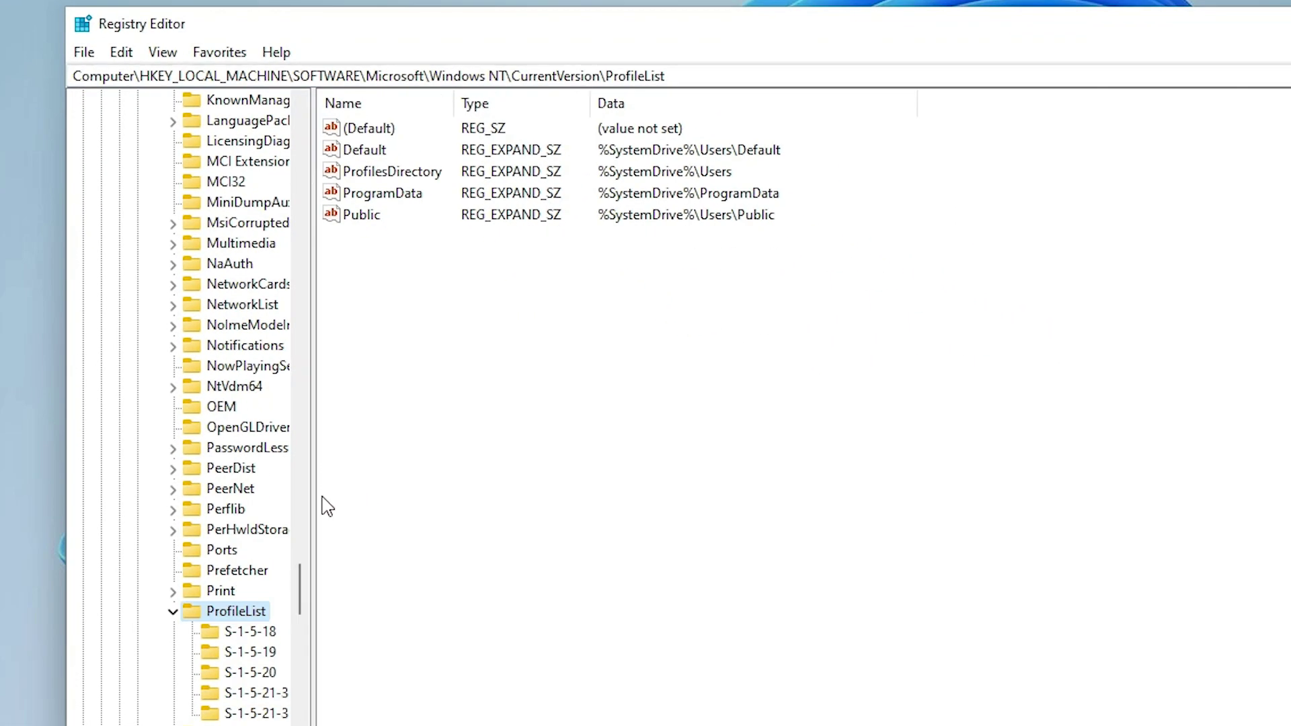
- Select the S-1-5-21-…-1001 profile key and its ProfileImagePath value (C:\Users\anu1)
scroll(277, 699, "down", 4)
scroll(182, 403, "right", 5)
scroll(181, 403, "right", 3)
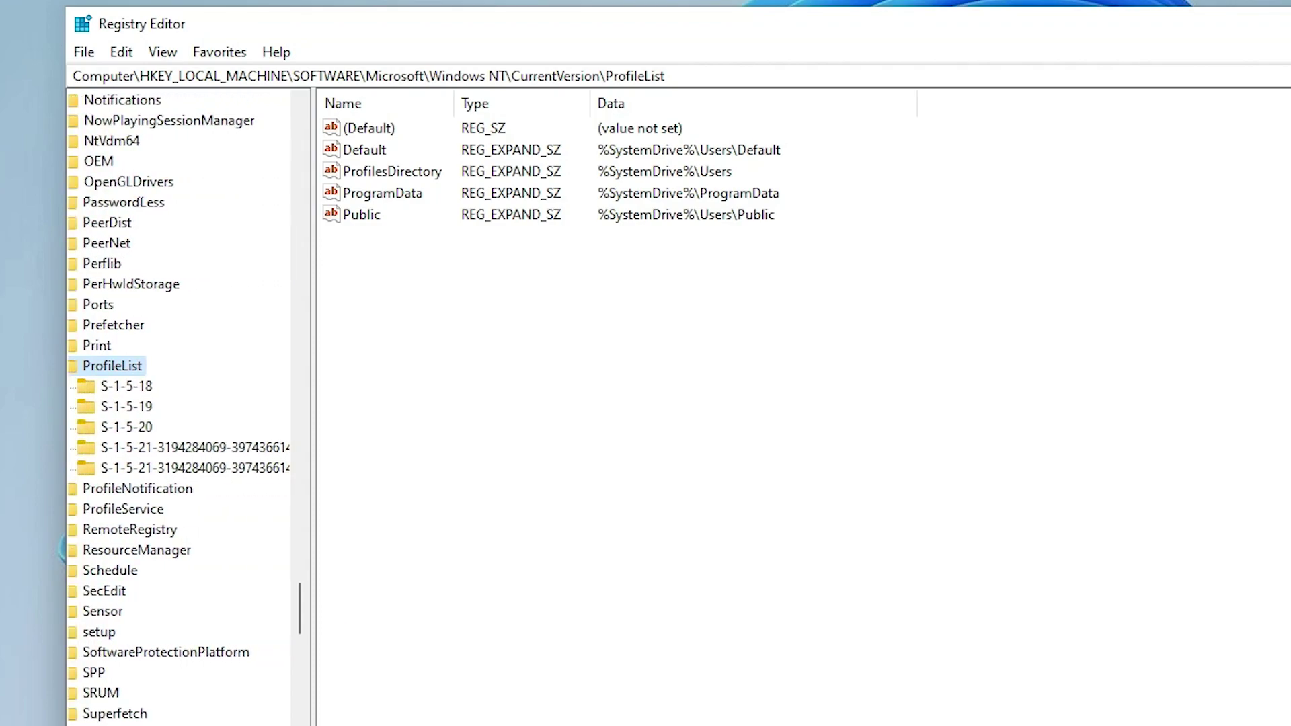
scroll(182, 404, "left", 3)
left_click_drag(312, 454, 543, 477)
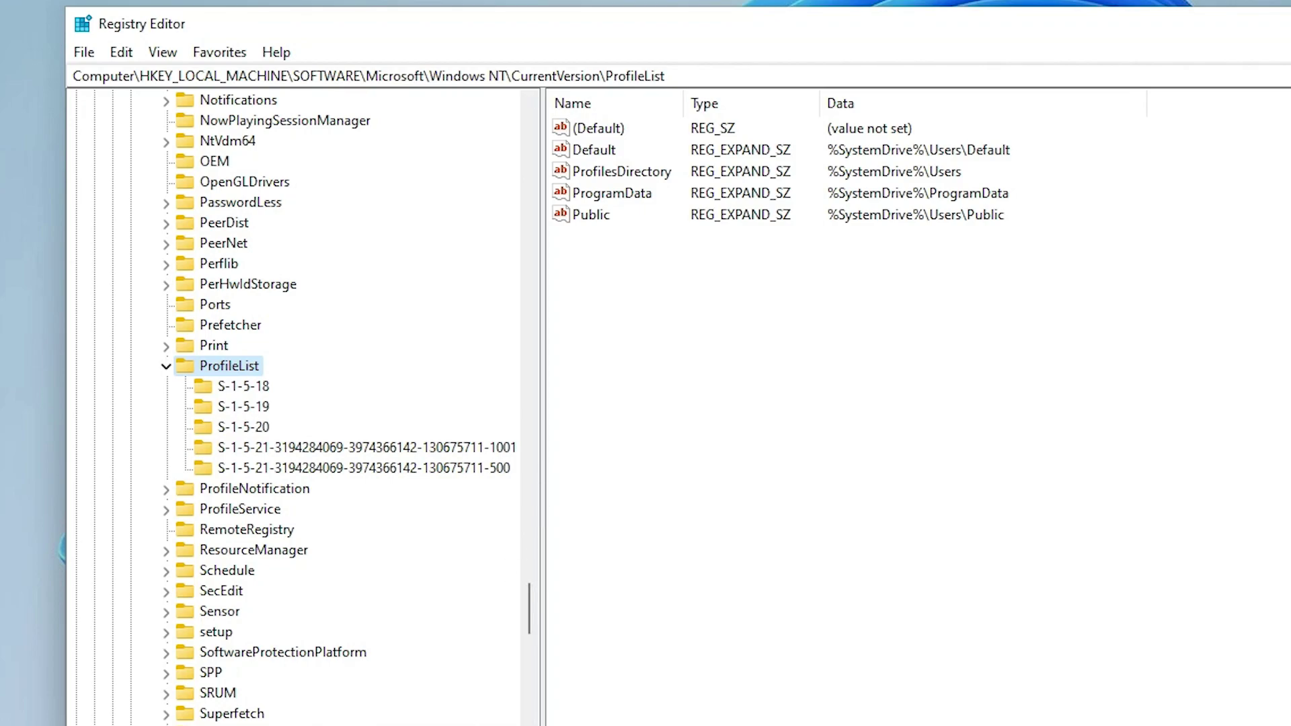
left_click_drag(543, 460, 595, 466)
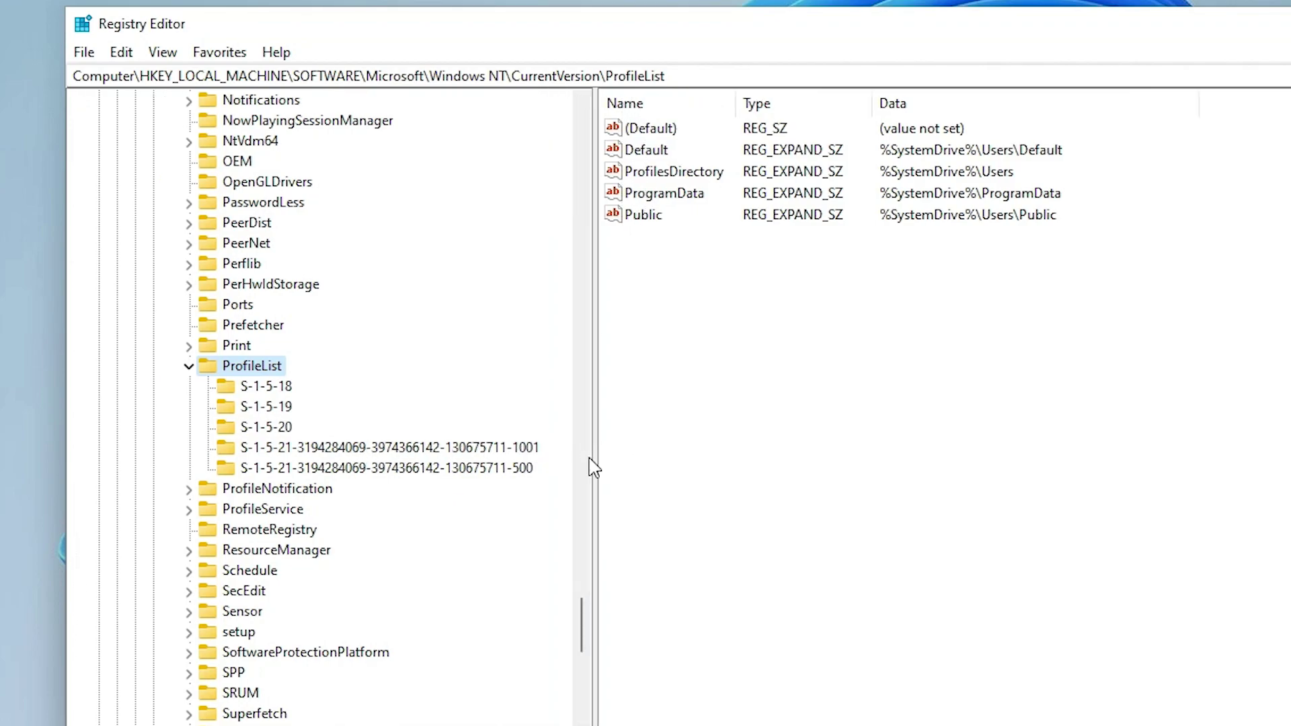
left_click(453, 454)
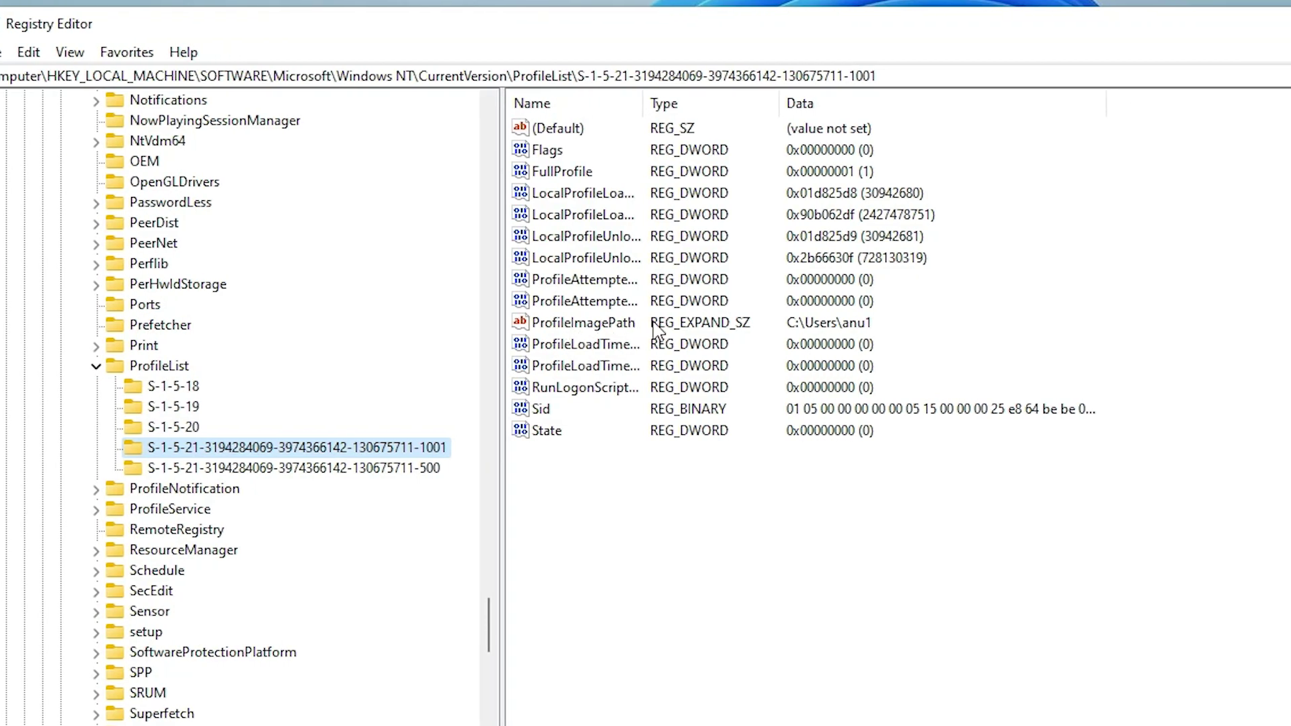
left_click(609, 330)
- Change ProfileImagePath from C:\Users\anu1 to C:\Users\anu1Test and close Registry Editor
right_click(609, 329)
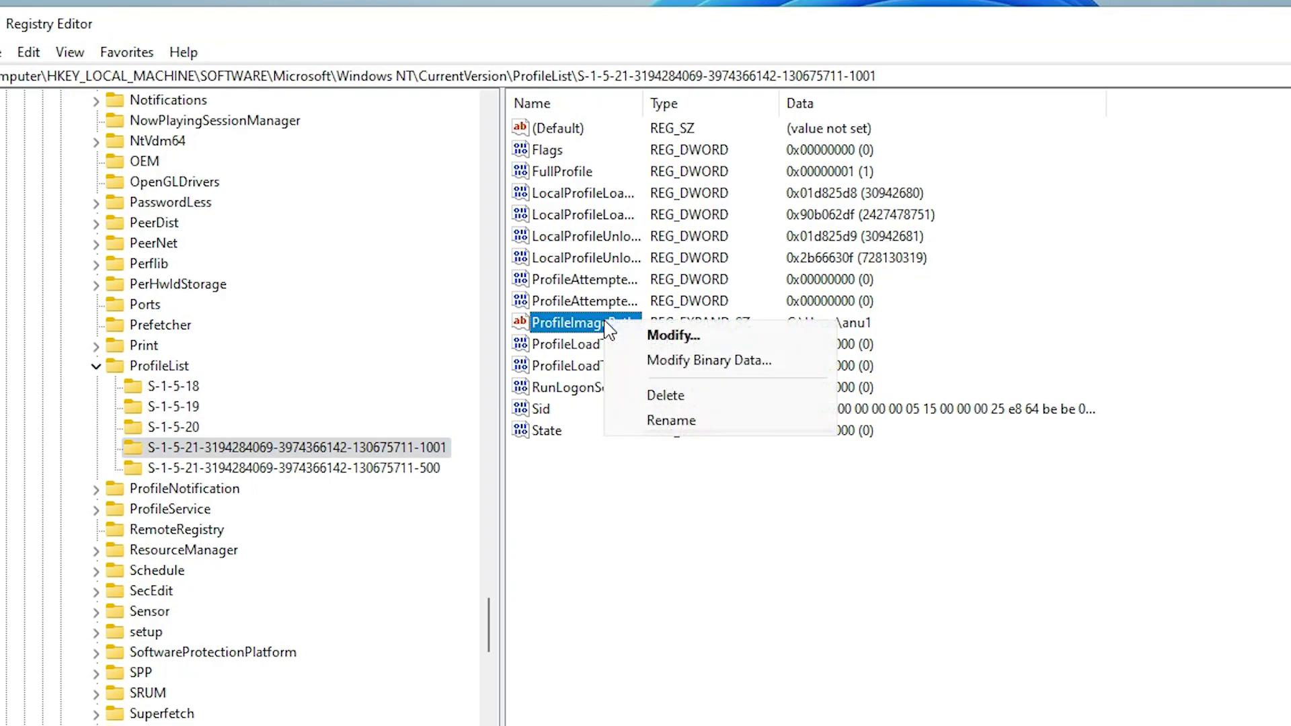
left_click(703, 340)
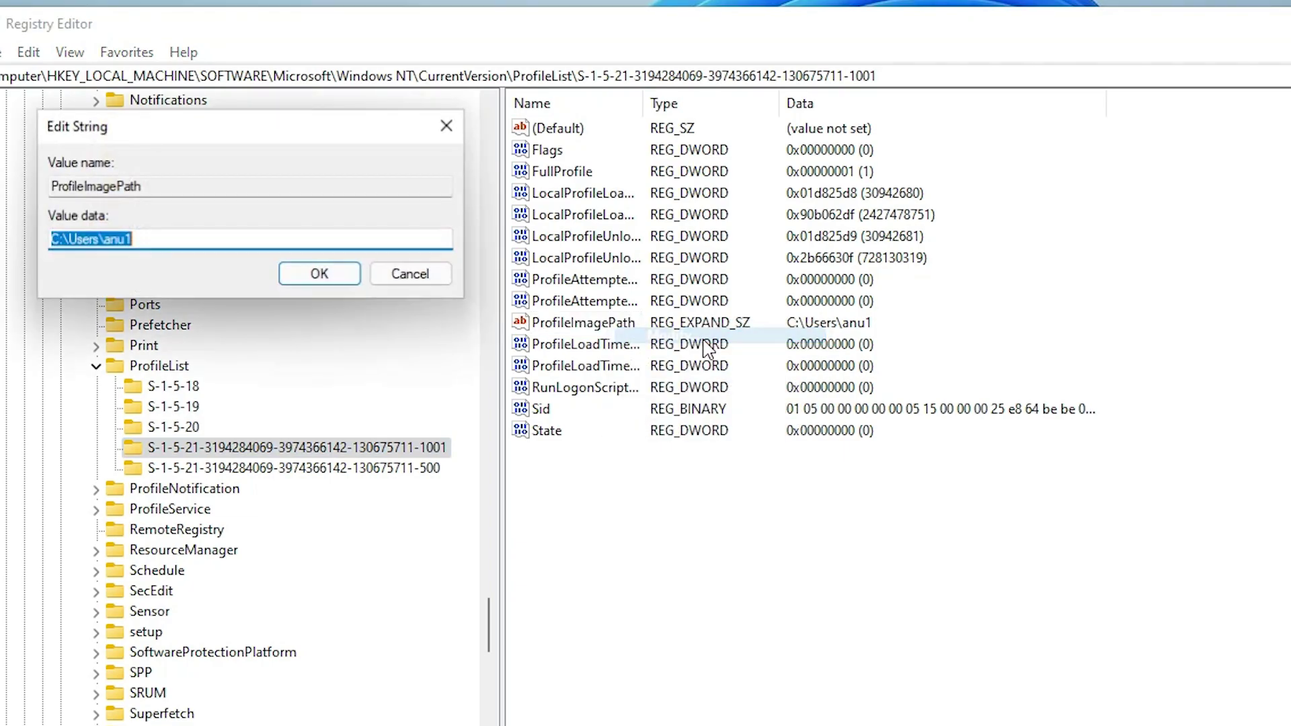
left_click_drag(250, 129, 755, 272)
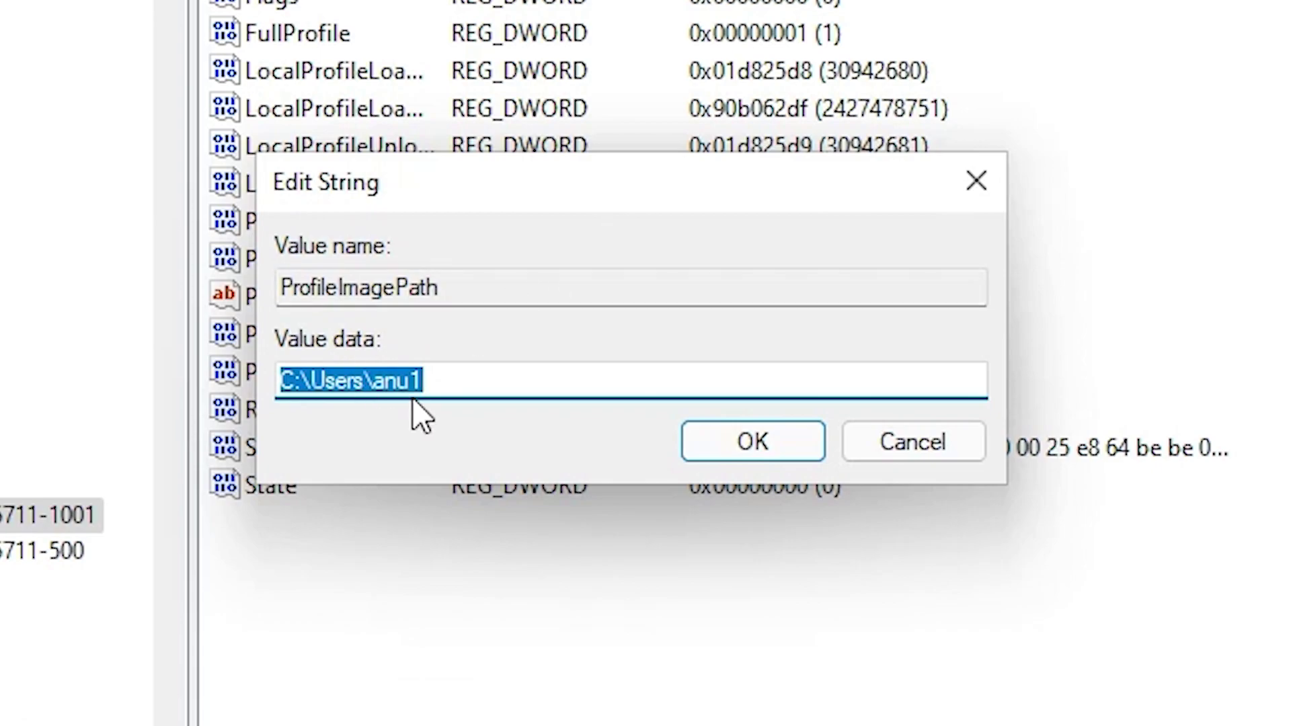
left_click(641, 383)
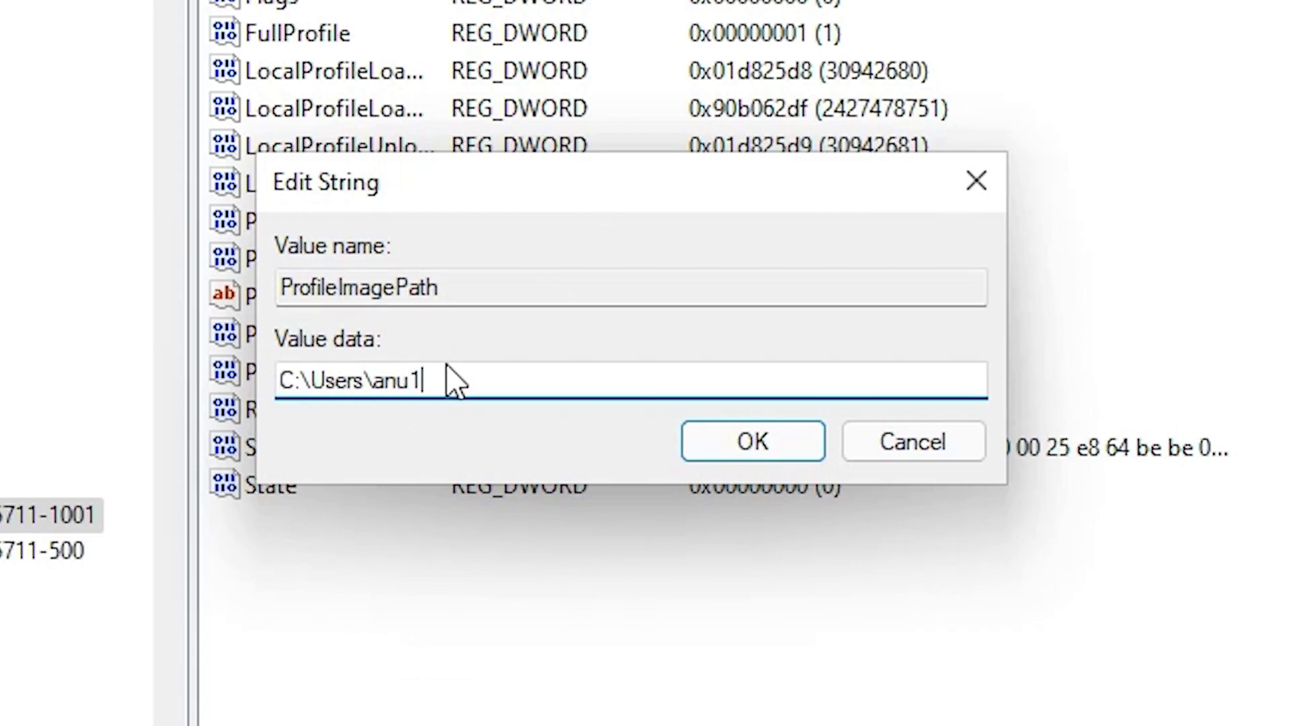
type("Test")
left_click(714, 442)
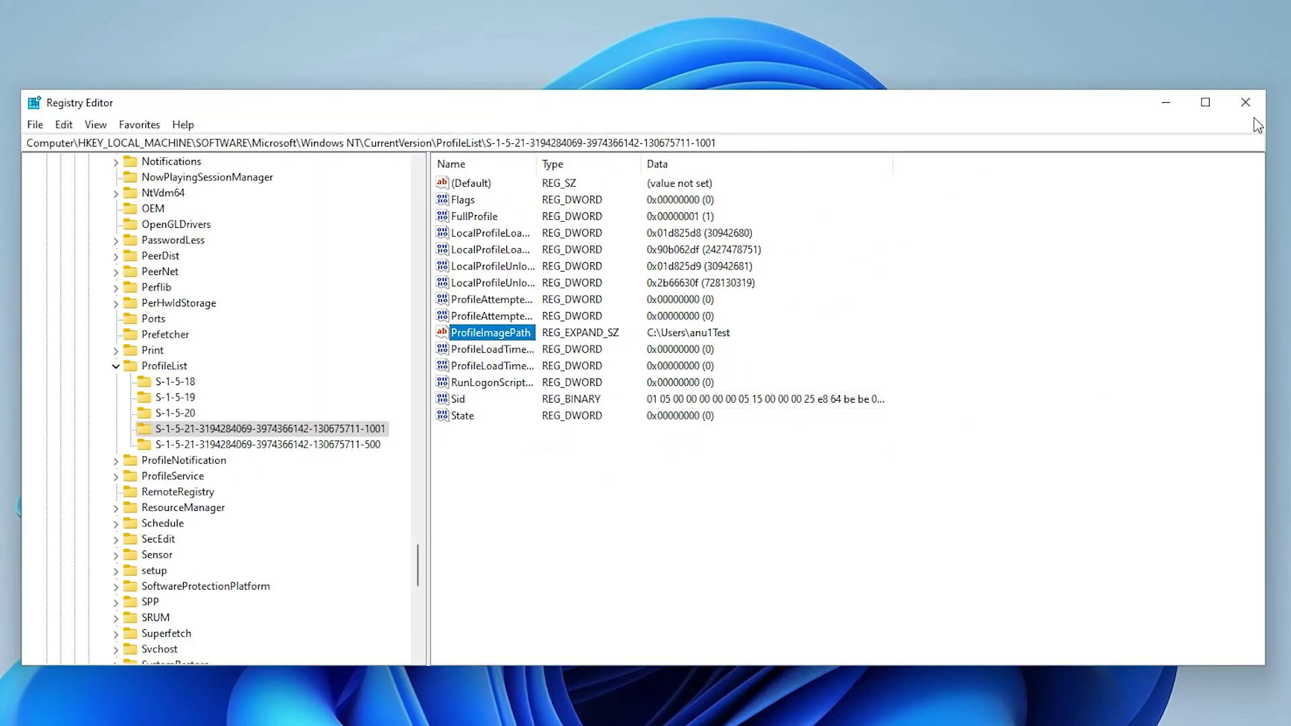
left_click(1255, 108)
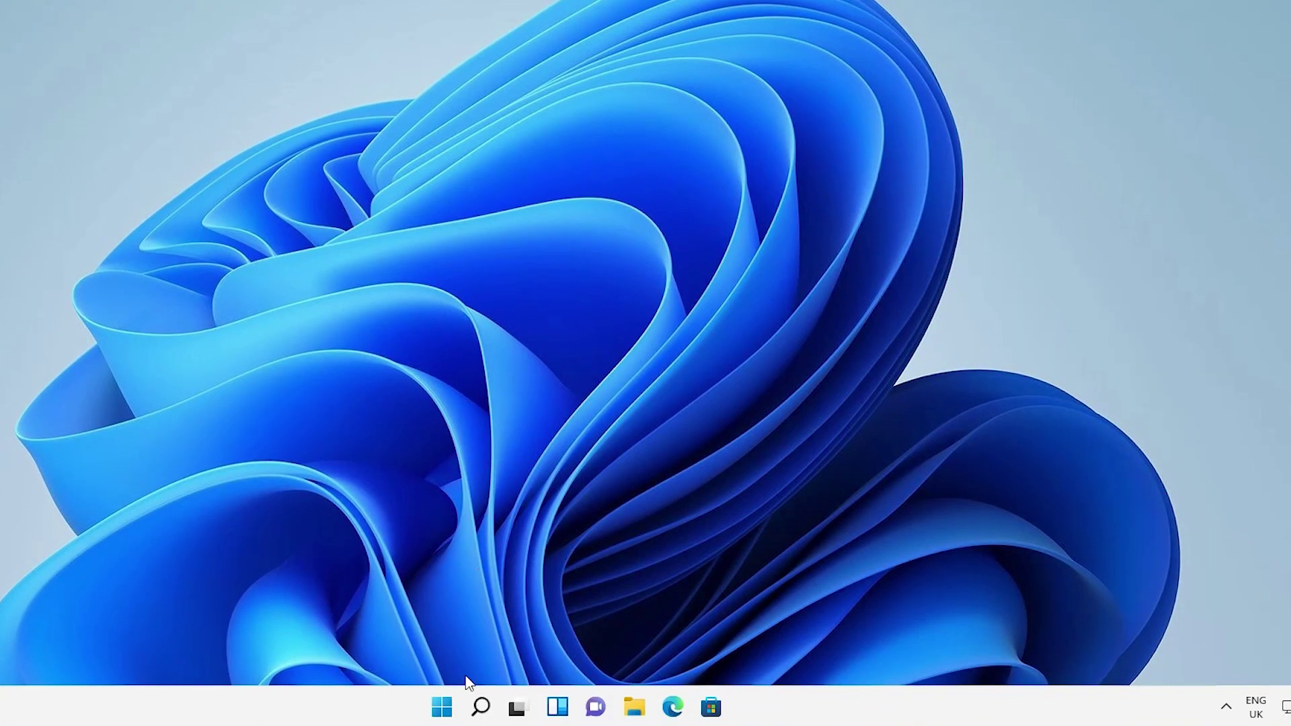
- Sign out of the Administrator account from the Start menu
left_click(441, 707)
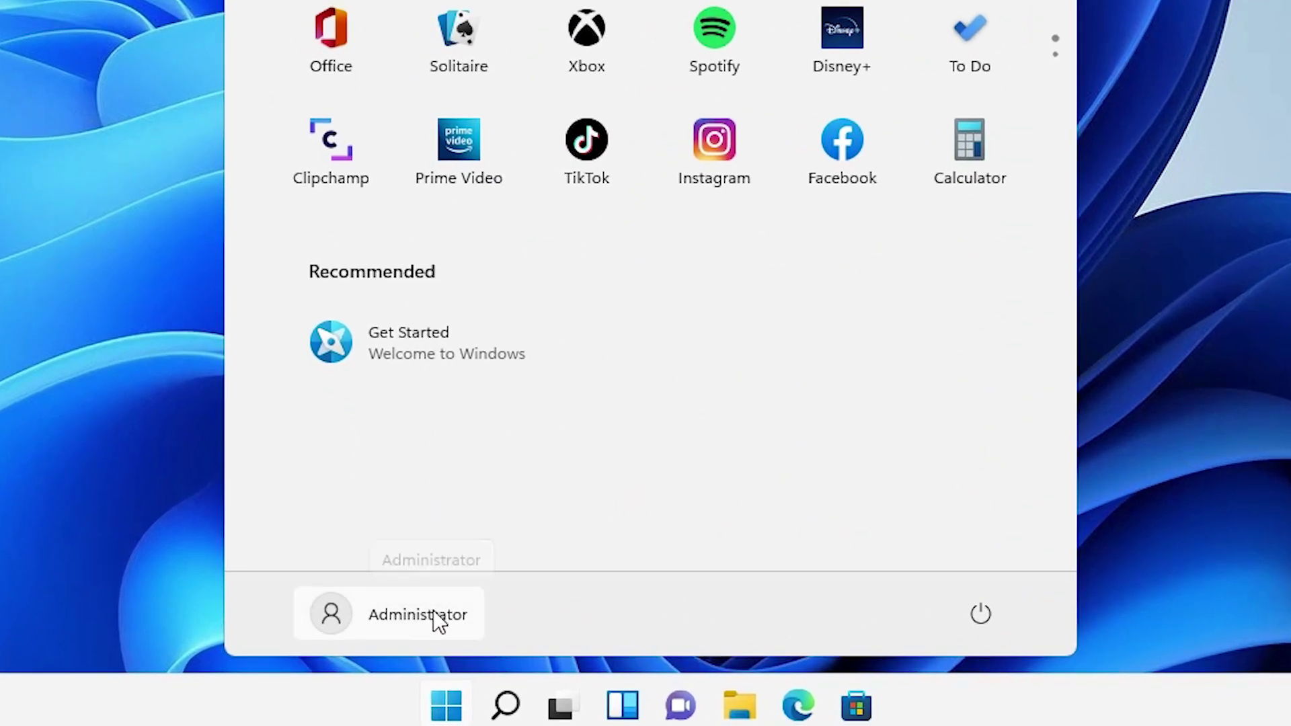
left_click(433, 613)
left_click(367, 500)
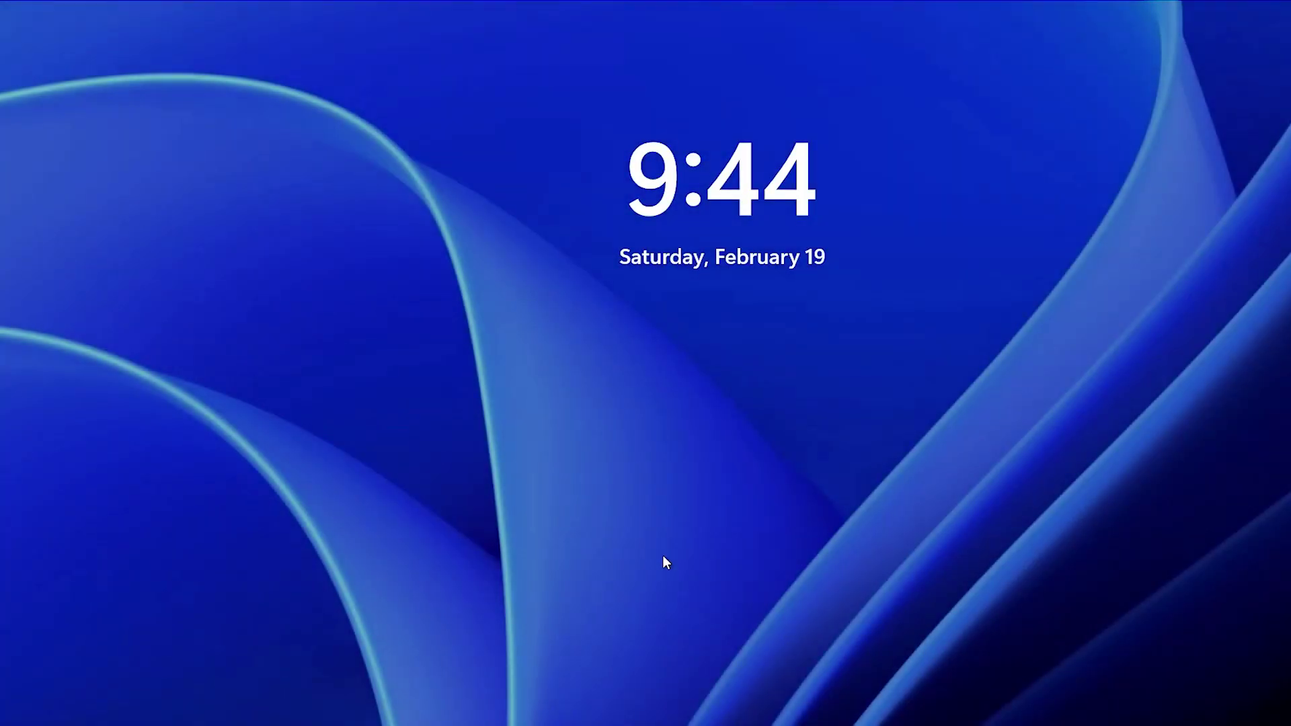
- Sign back in as anu1Test, entering the account's password
left_click(663, 562)
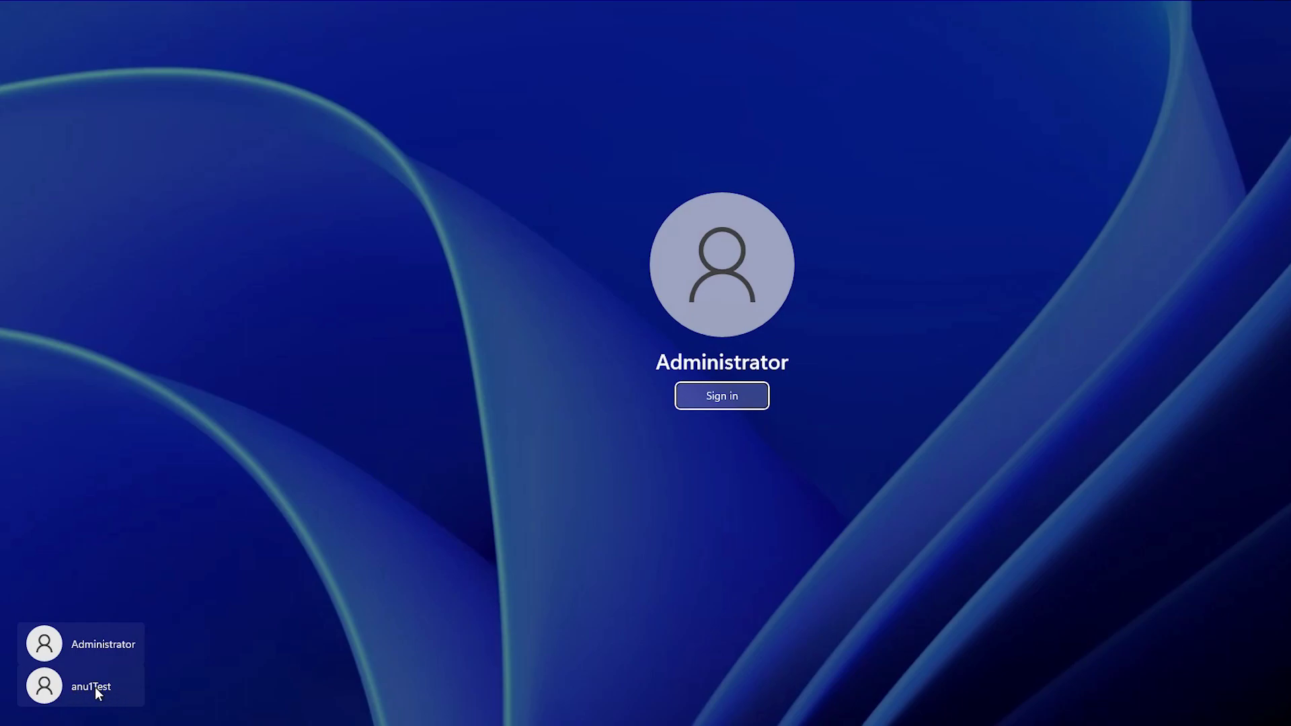
left_click(95, 686)
key("Return")
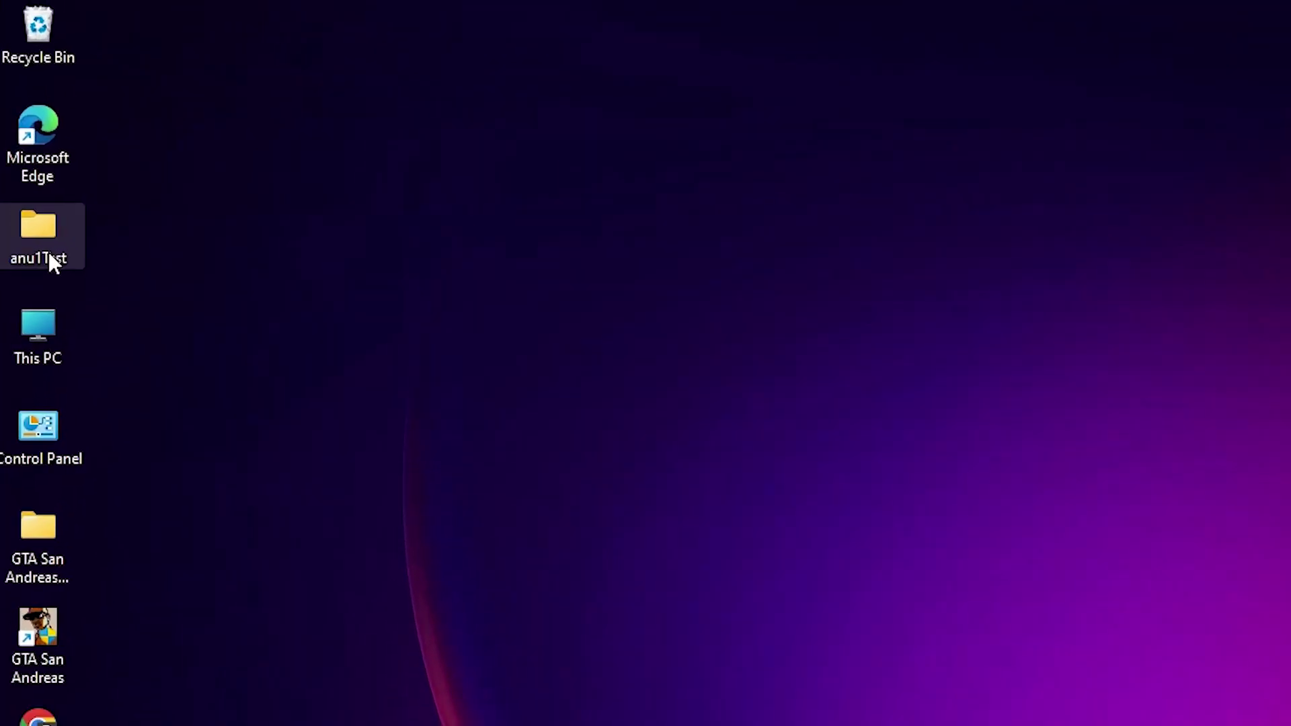
left_click(49, 256)
double_click(51, 338)
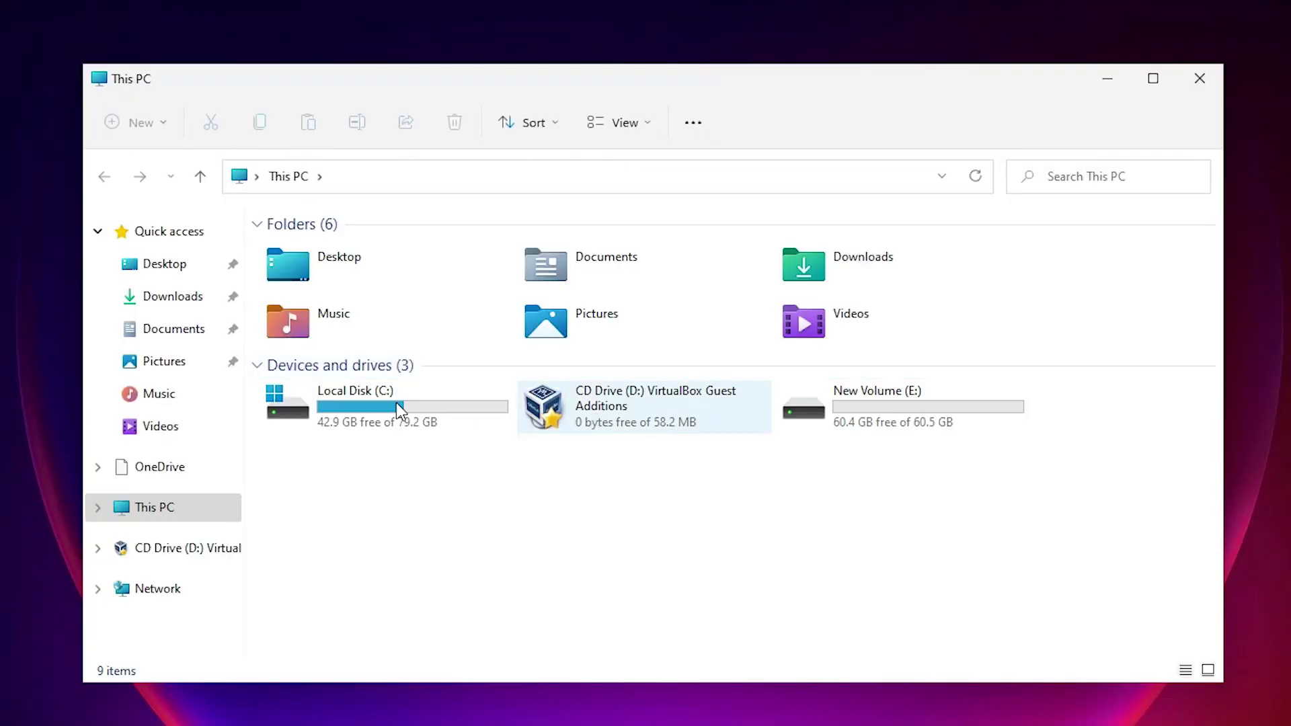
left_click(397, 402)
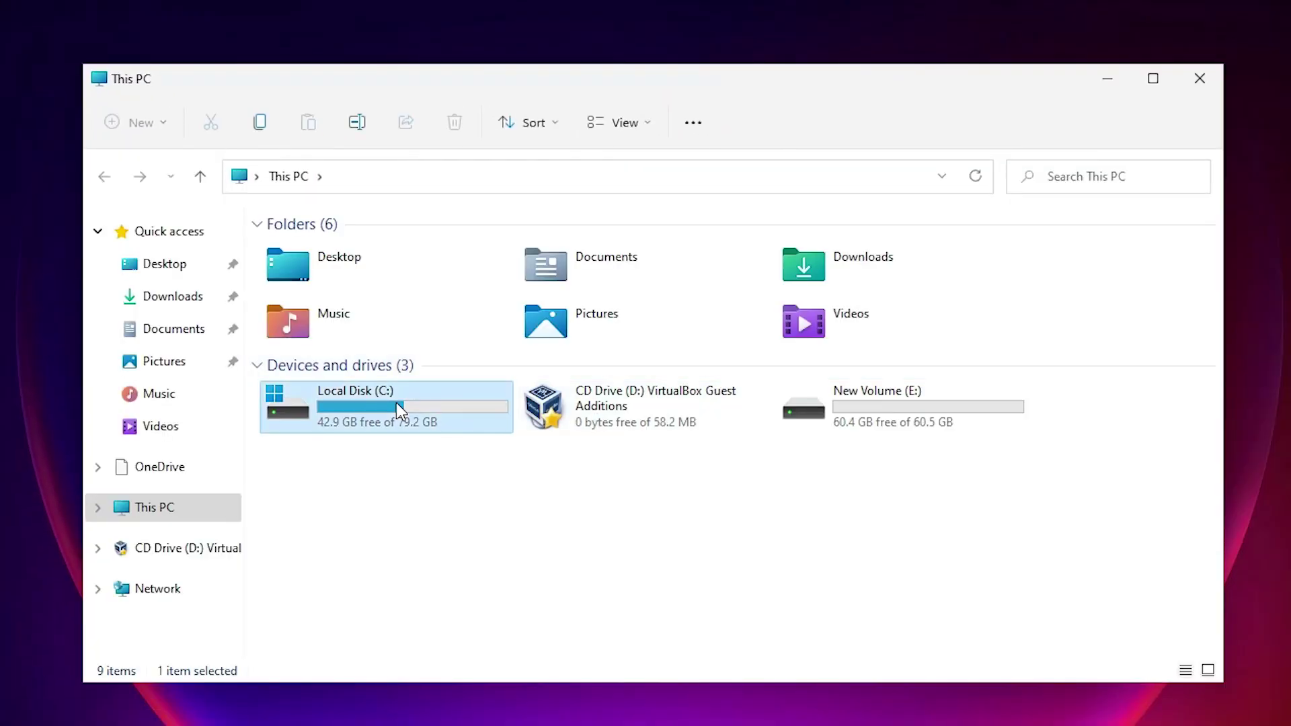
double_click(397, 402)
left_click(325, 377)
double_click(326, 377)
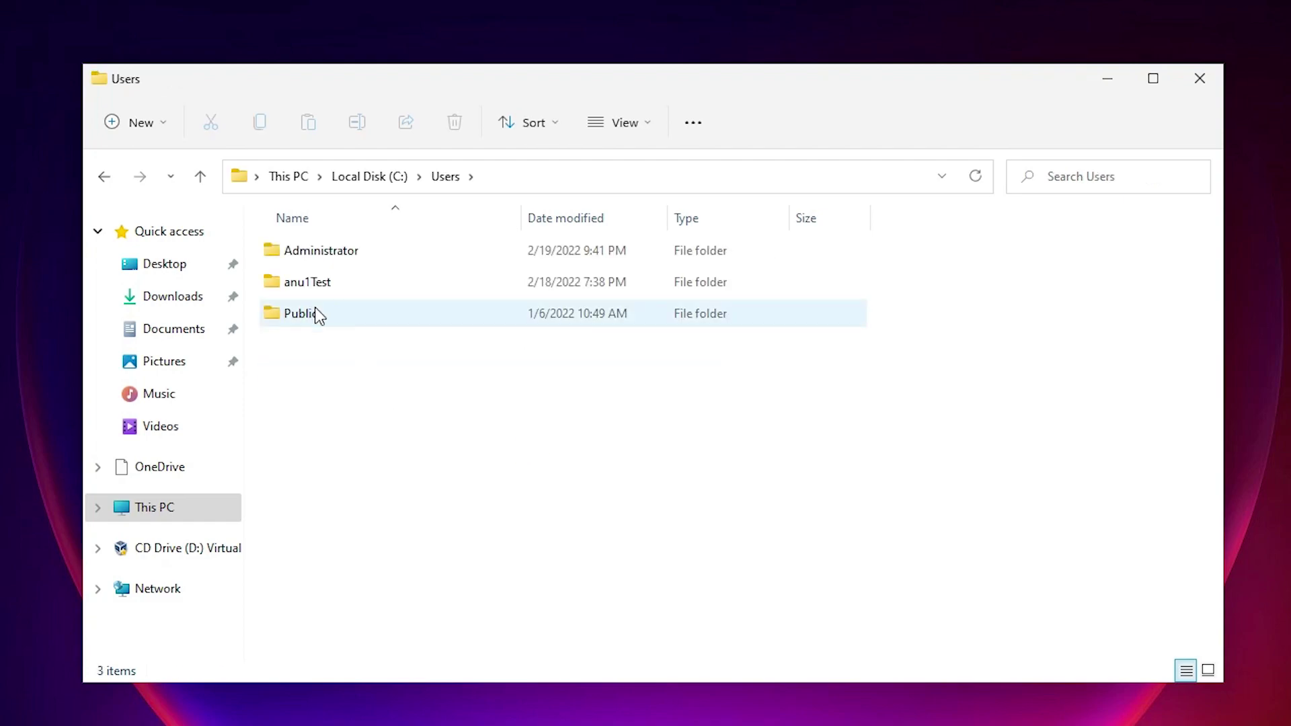
left_click(330, 288)
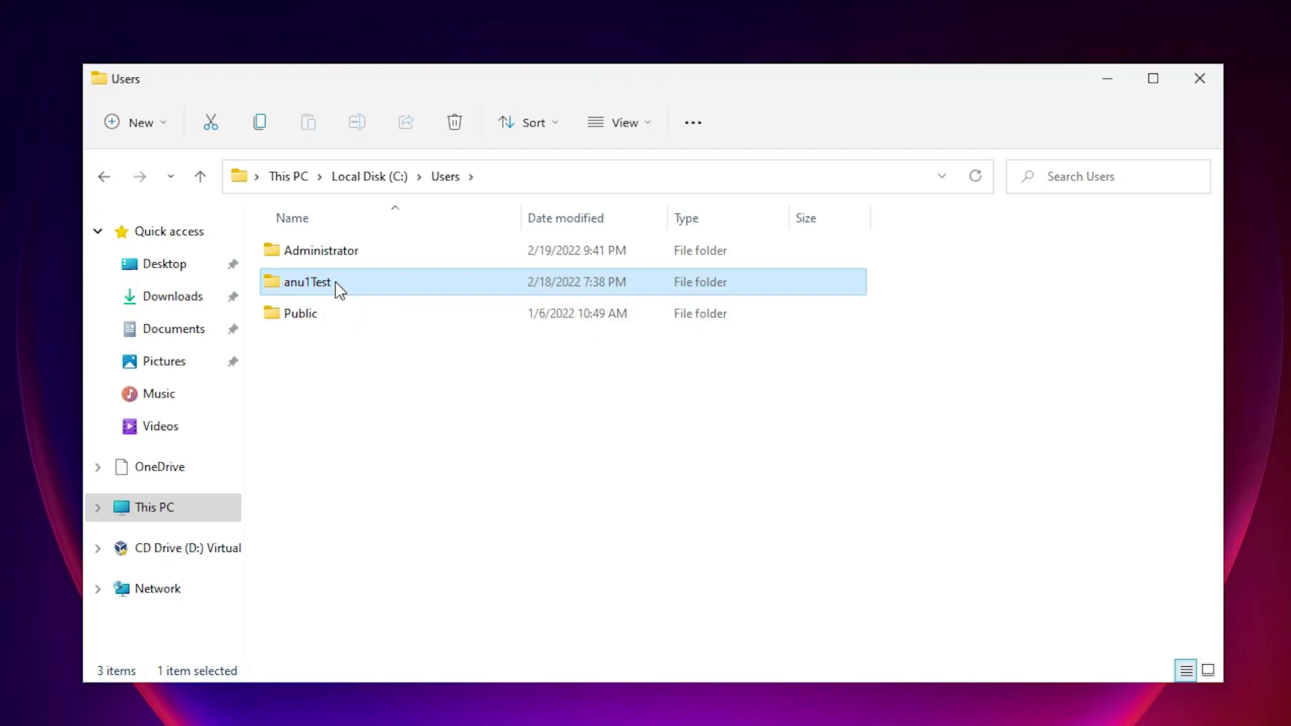
left_click(1201, 84)
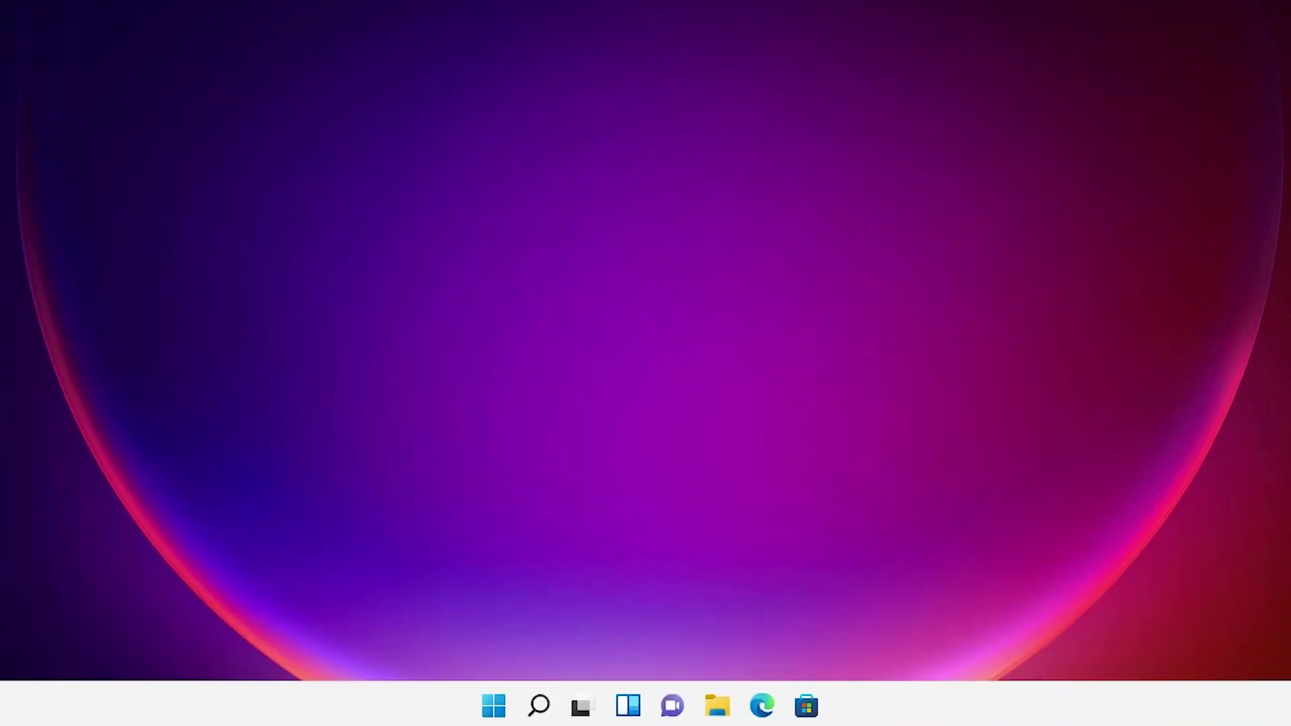
- Open Control Panel from a Start search and go to Windows Tools
left_click(494, 706)
type("co")
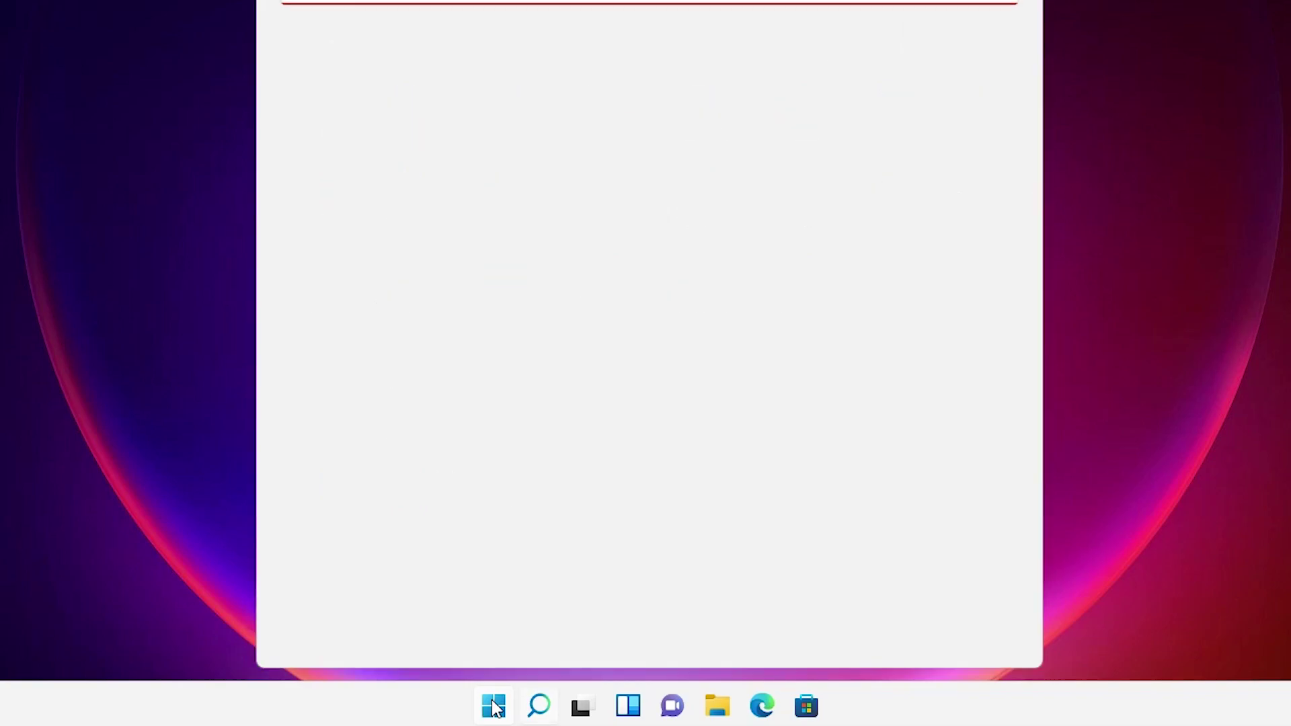
type("n")
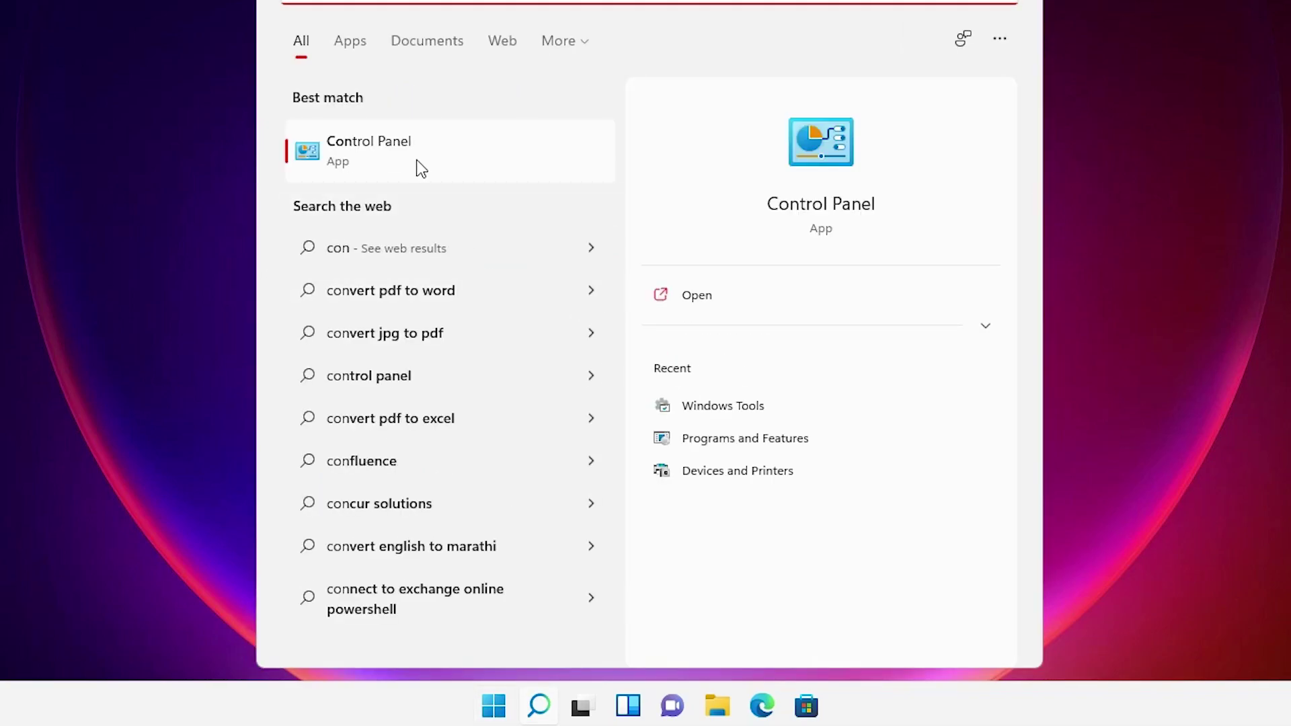
left_click(421, 165)
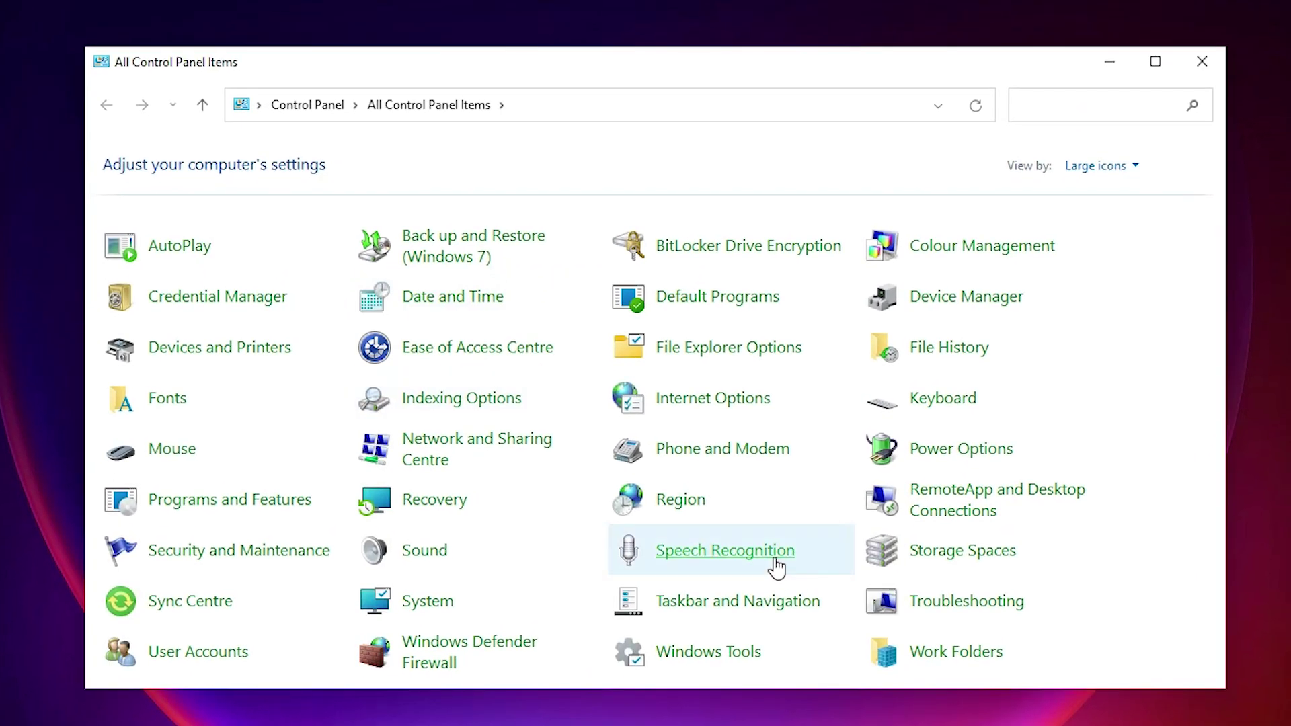
left_click(699, 656)
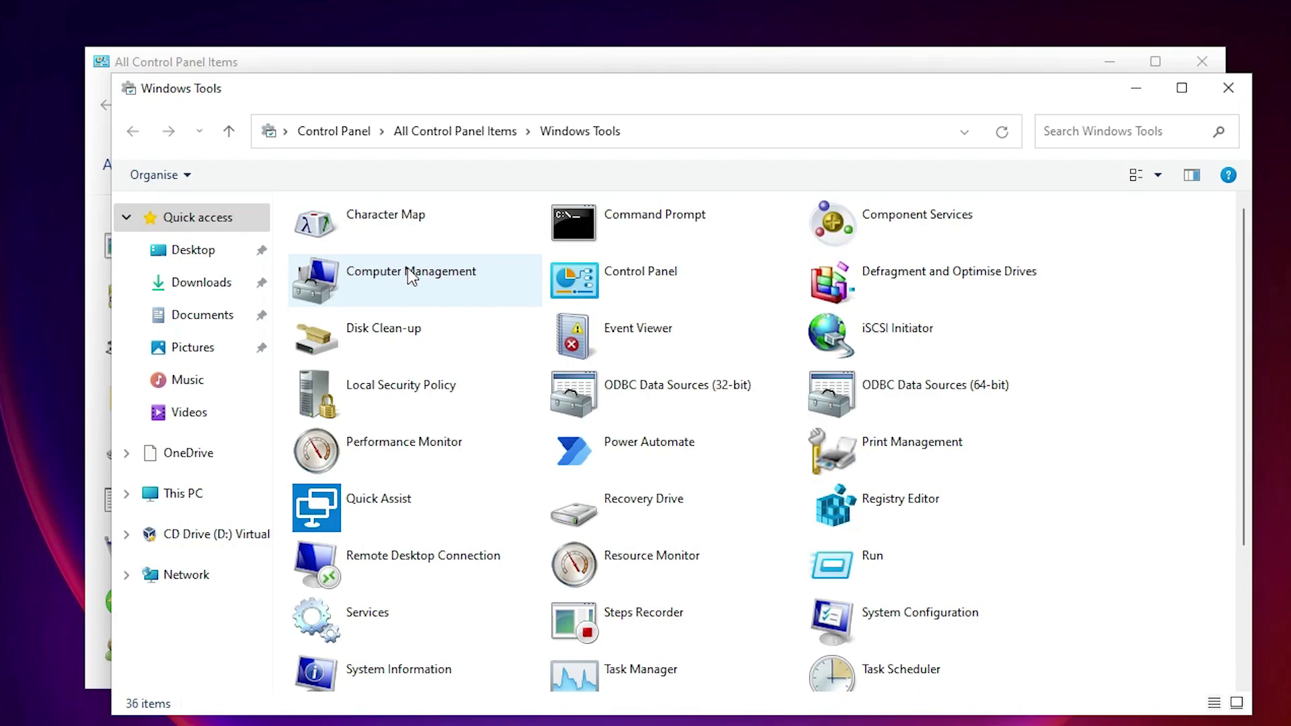
- Launch Computer Management and minimize the Windows Tools and Control Panel windows
left_click(423, 273)
right_click(424, 273)
left_click(483, 288)
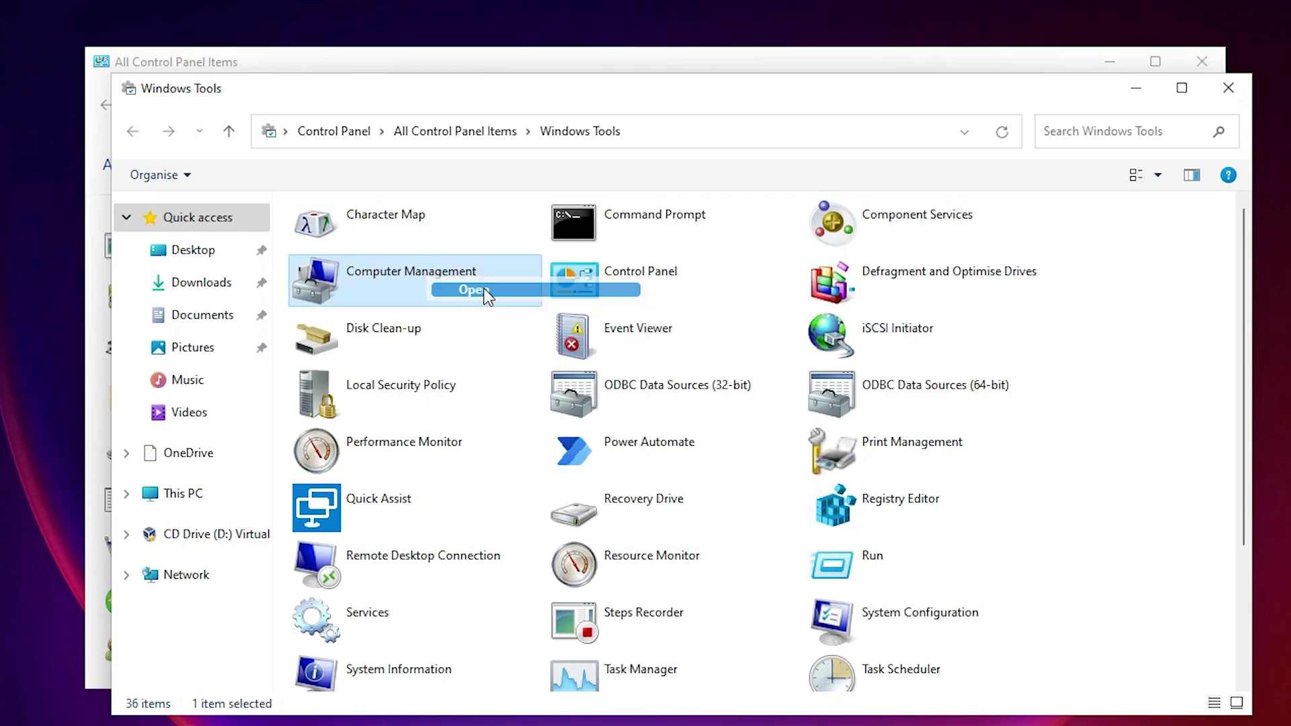
left_click(1136, 90)
left_click(1111, 61)
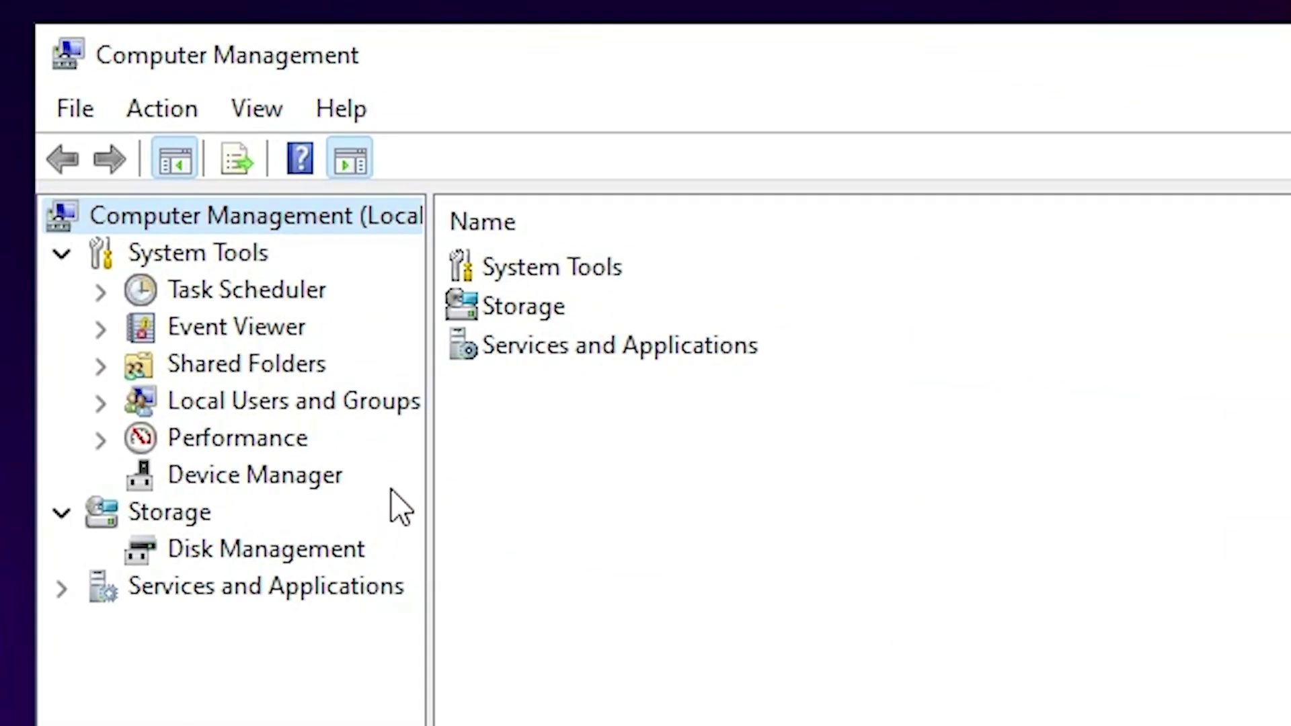
- Open the Administrator account's Properties under Local Users and Groups > Users
left_click(215, 403)
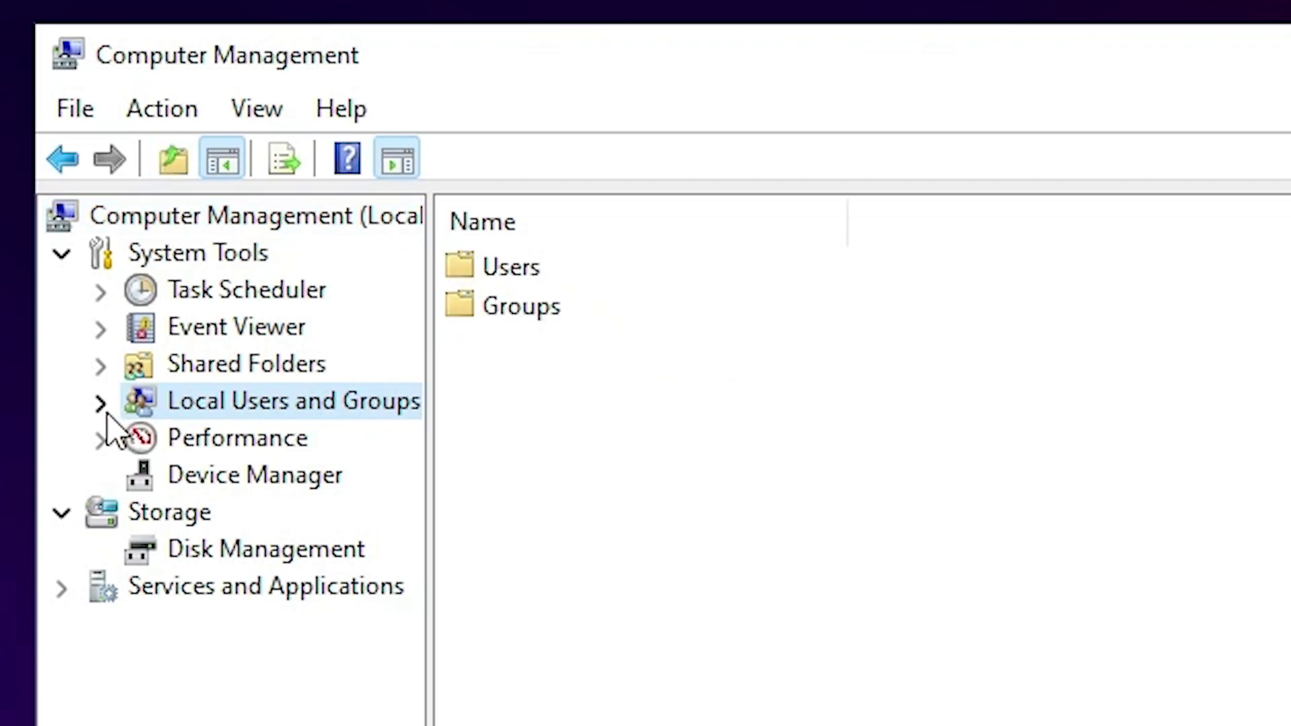
left_click(104, 407)
left_click(235, 448)
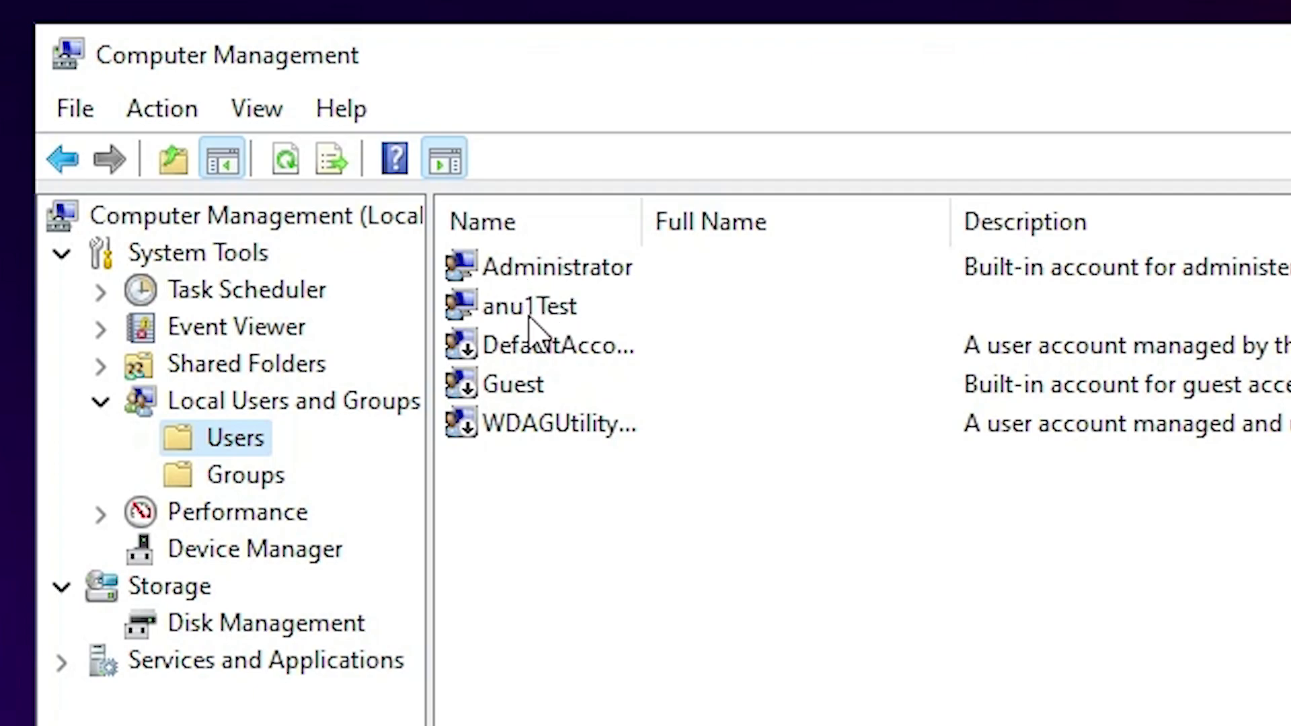
left_click(542, 266)
left_click(541, 266)
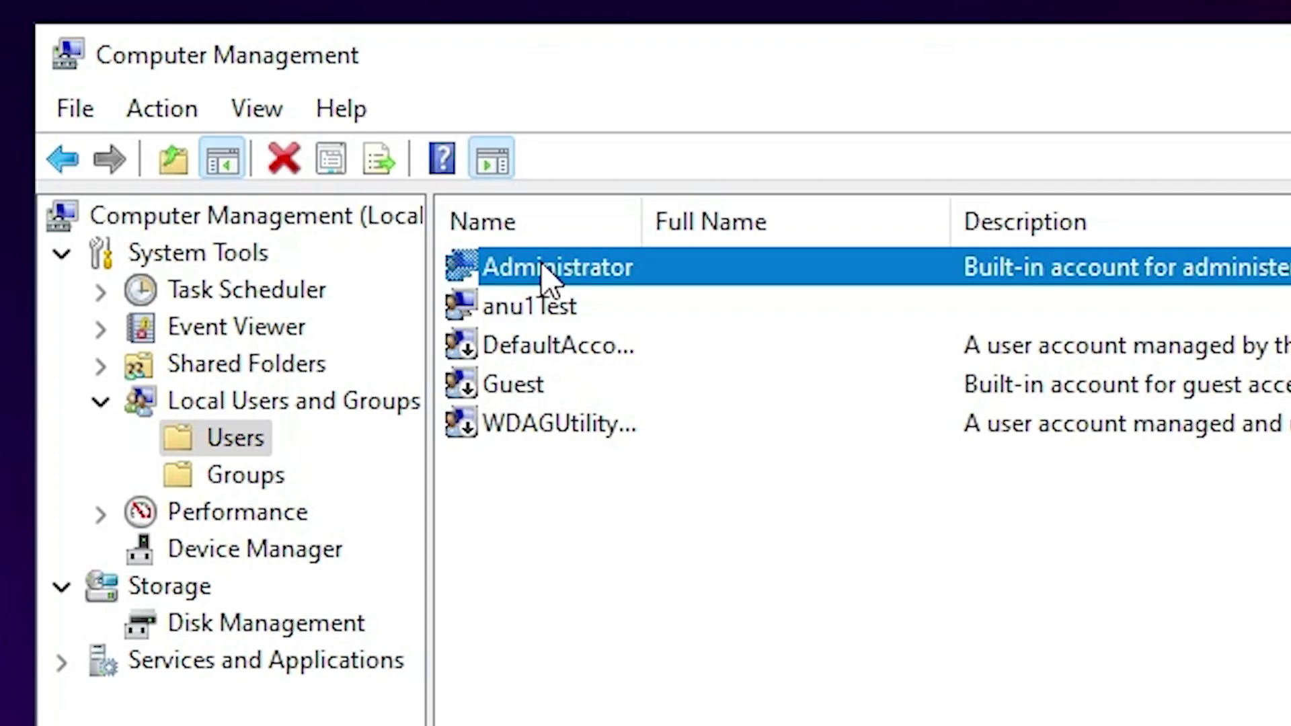
right_click(546, 279)
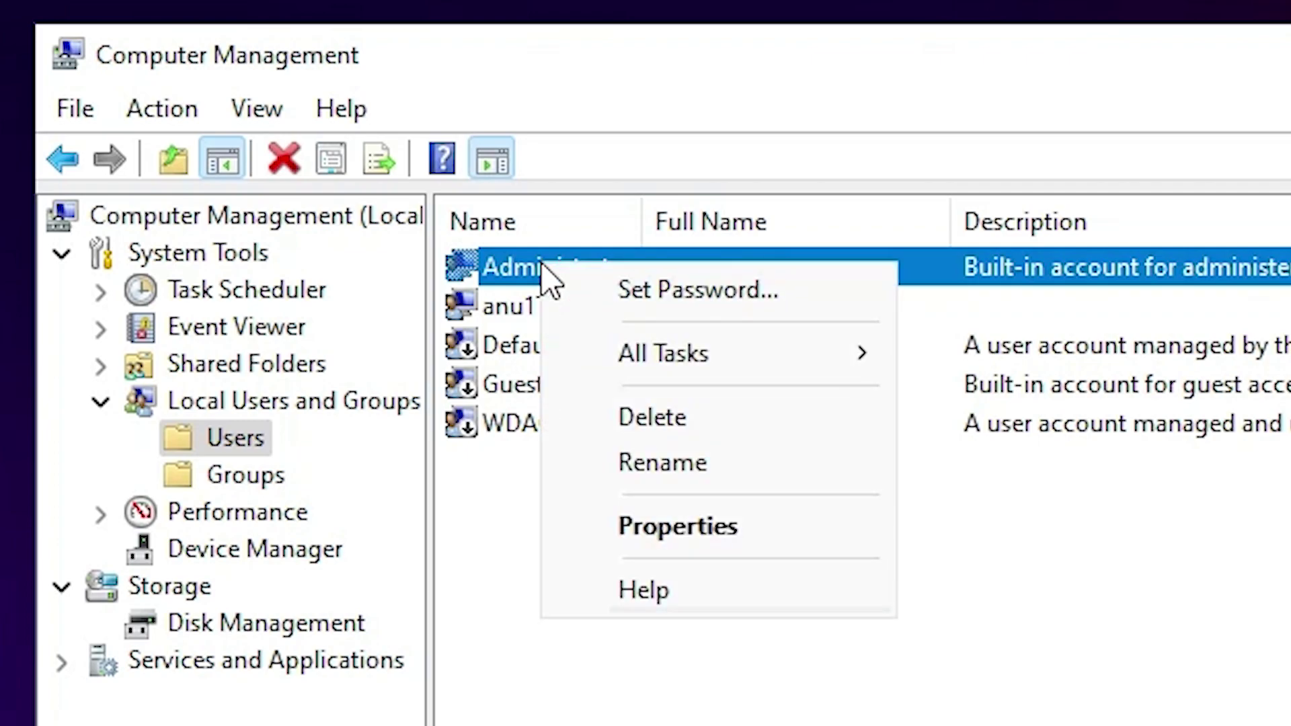
left_click(734, 537)
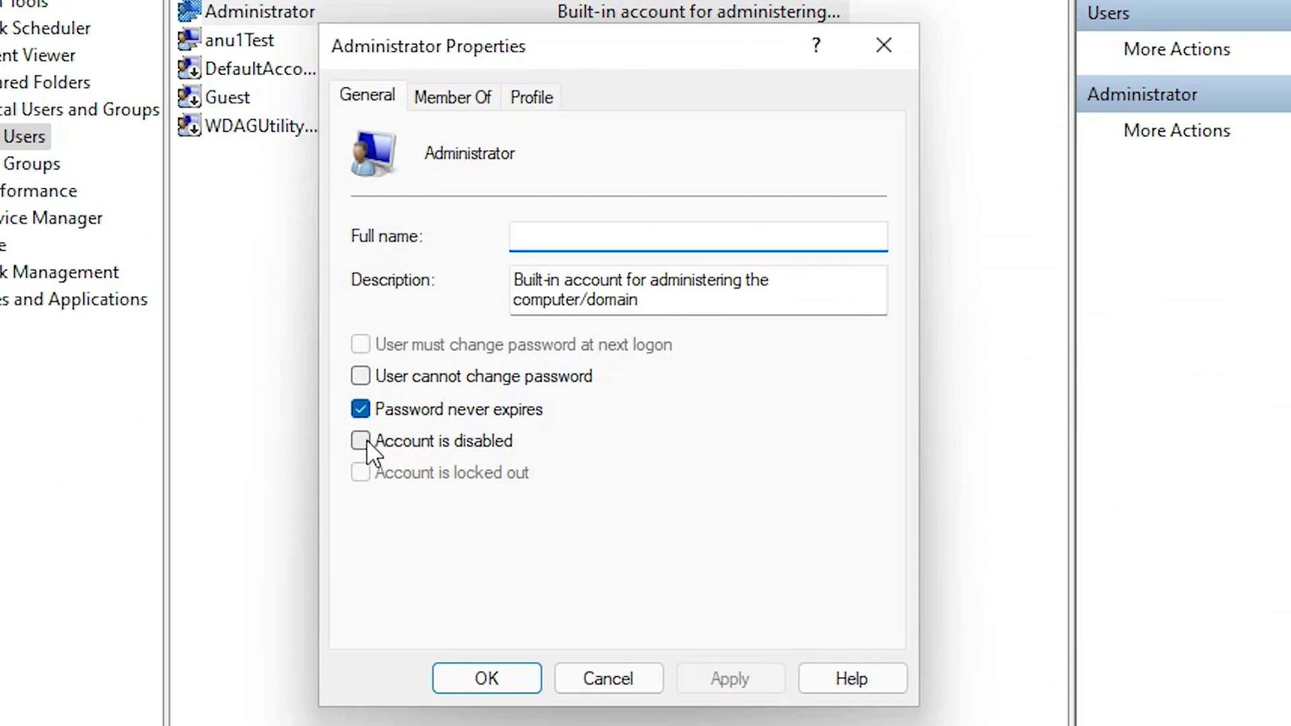
- Check 'Account is disabled', apply it, and close Computer Management
left_click(366, 440)
left_click(747, 678)
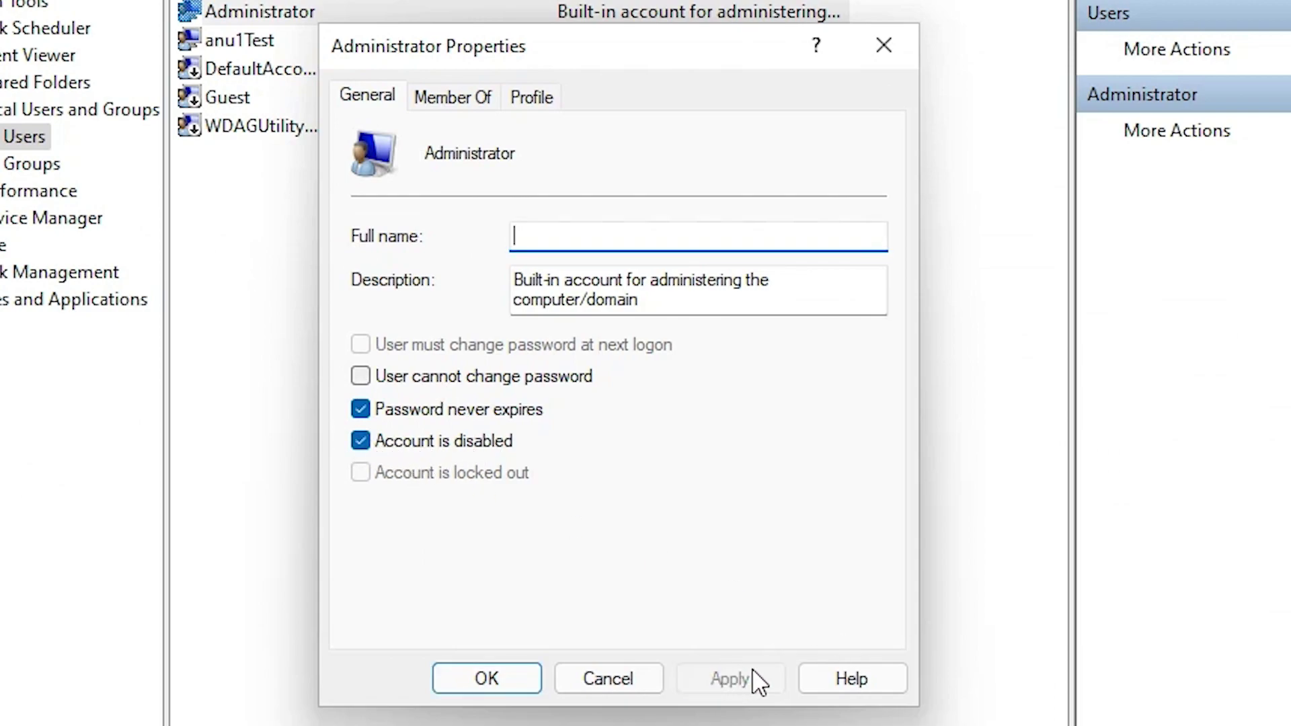
left_click(513, 683)
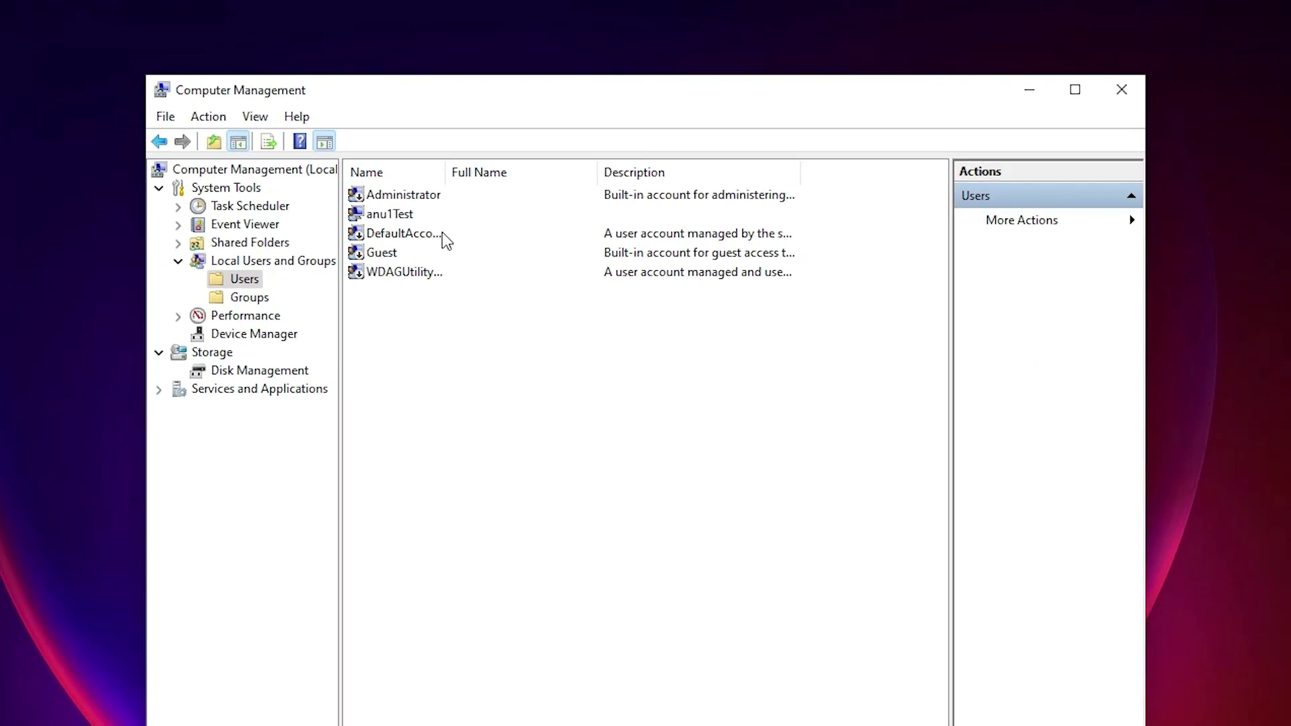
left_click(1121, 90)
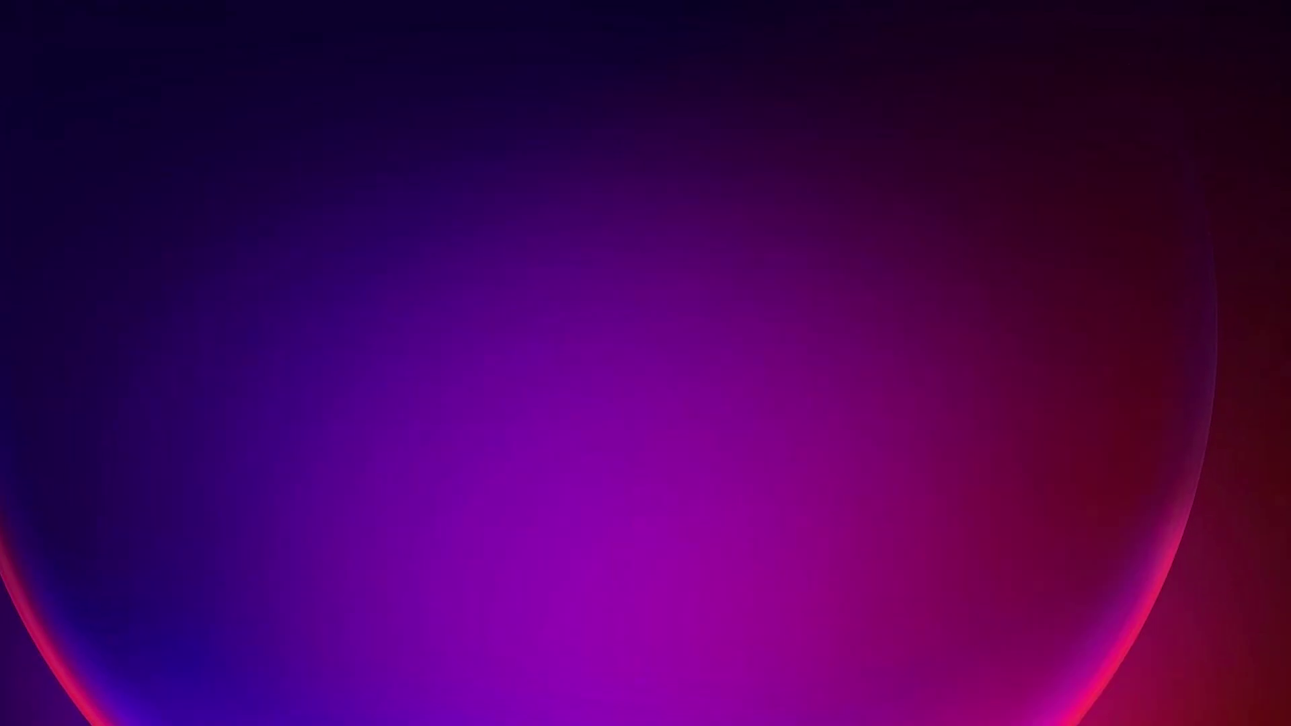